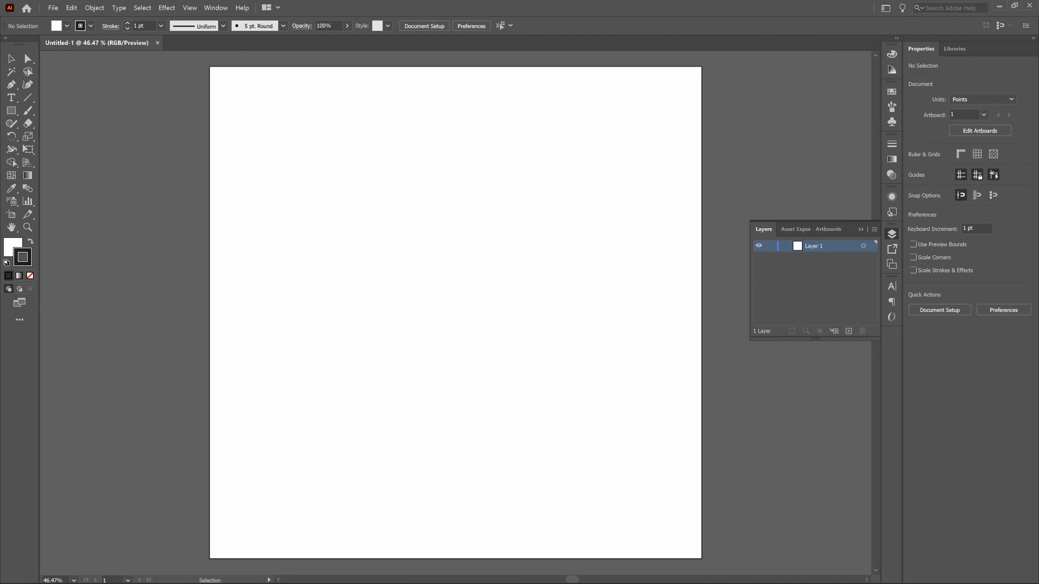
left_click(888, 8)
left_click(923, 41)
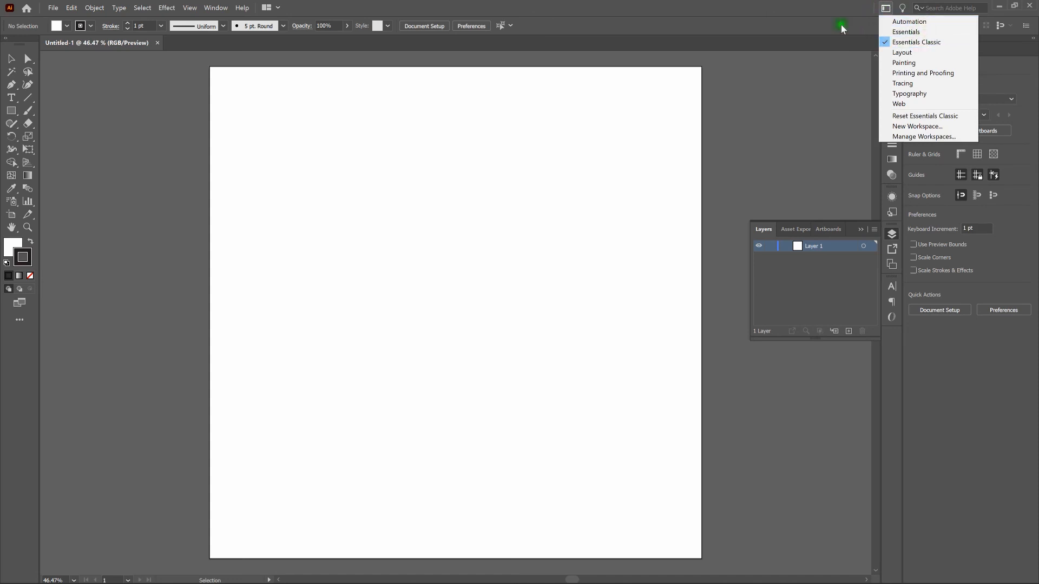
left_click(831, 9)
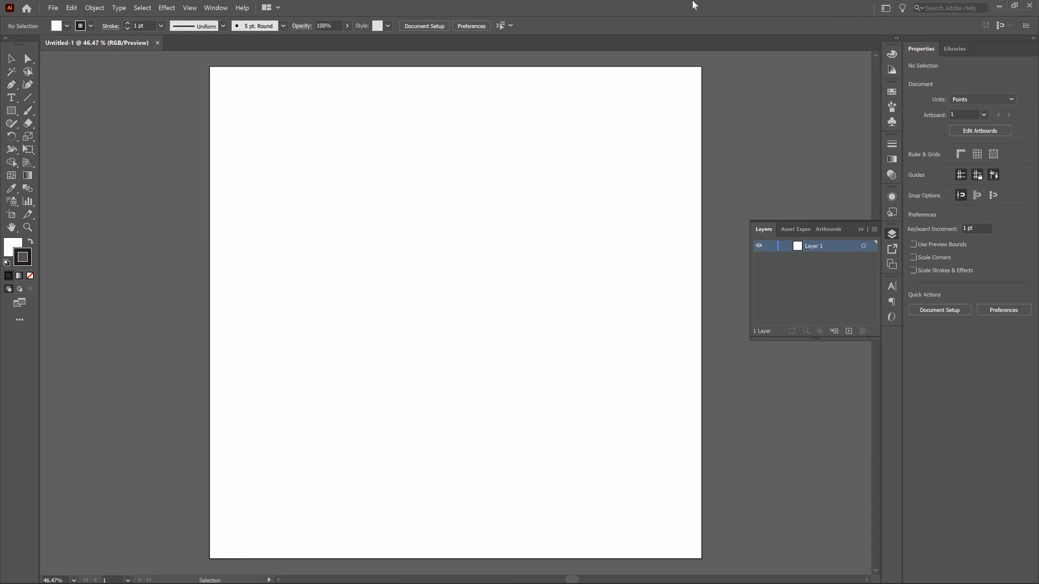
left_click(191, 8)
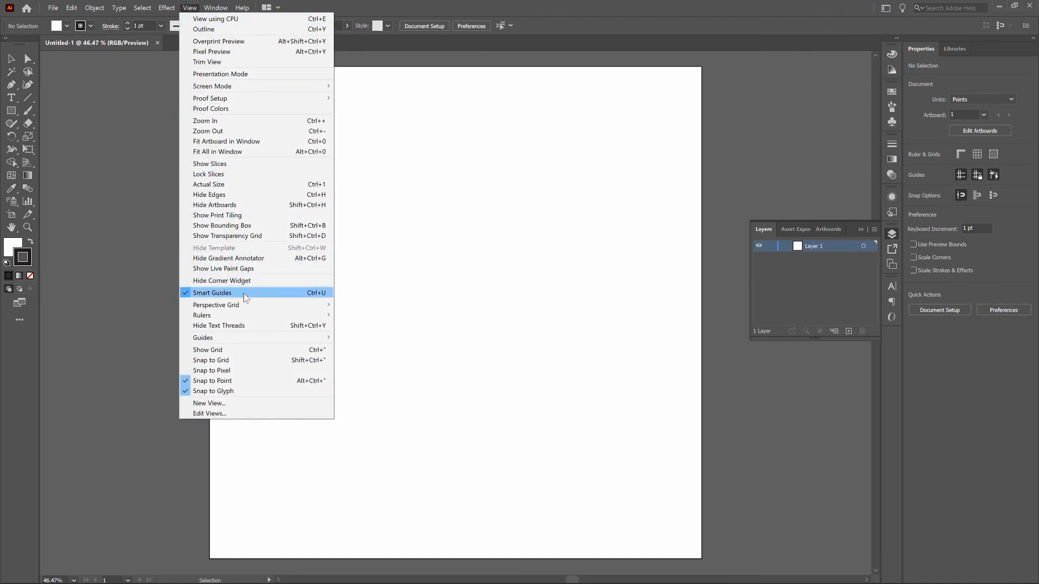
left_click(407, 294)
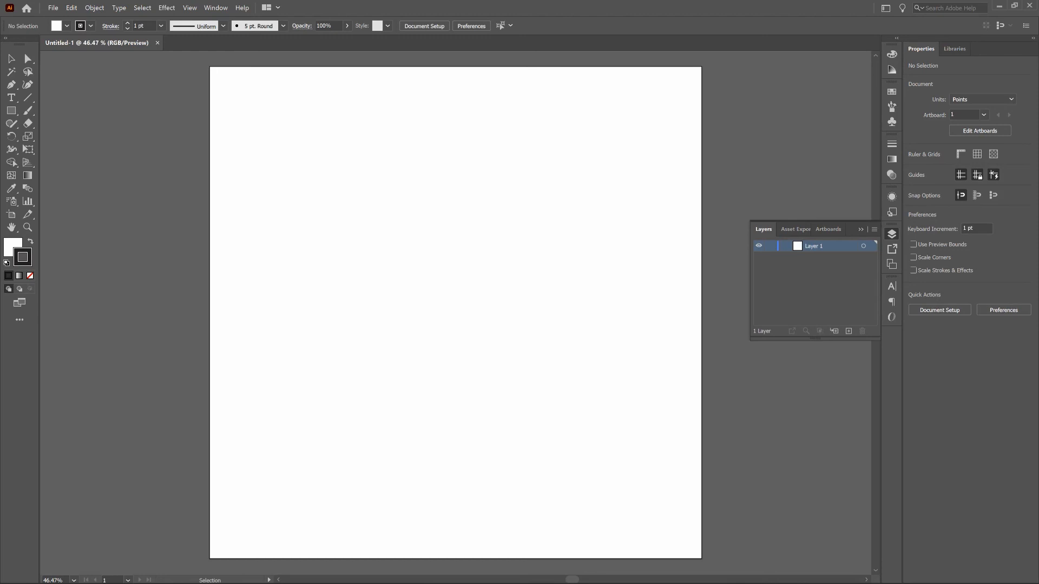
Create a five-pointed star in the artboard's upper-left area with Radius 1 of 50 pt and Radius 2 of 20 pt
left_click(11, 110)
left_click_drag(13, 114, 70, 161)
left_click(301, 171)
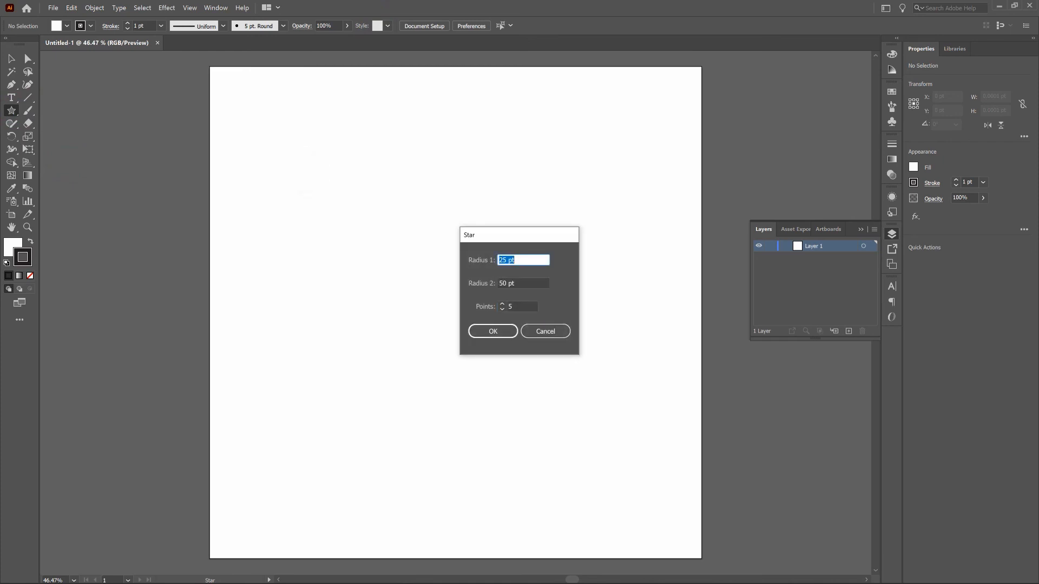
type("50")
key("Tab")
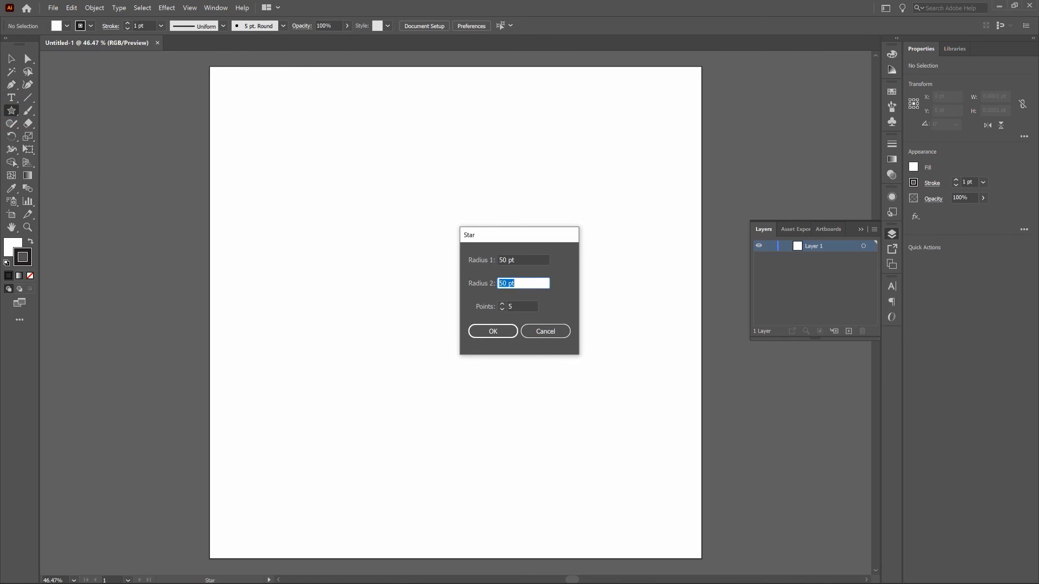
type("20")
left_click(476, 332)
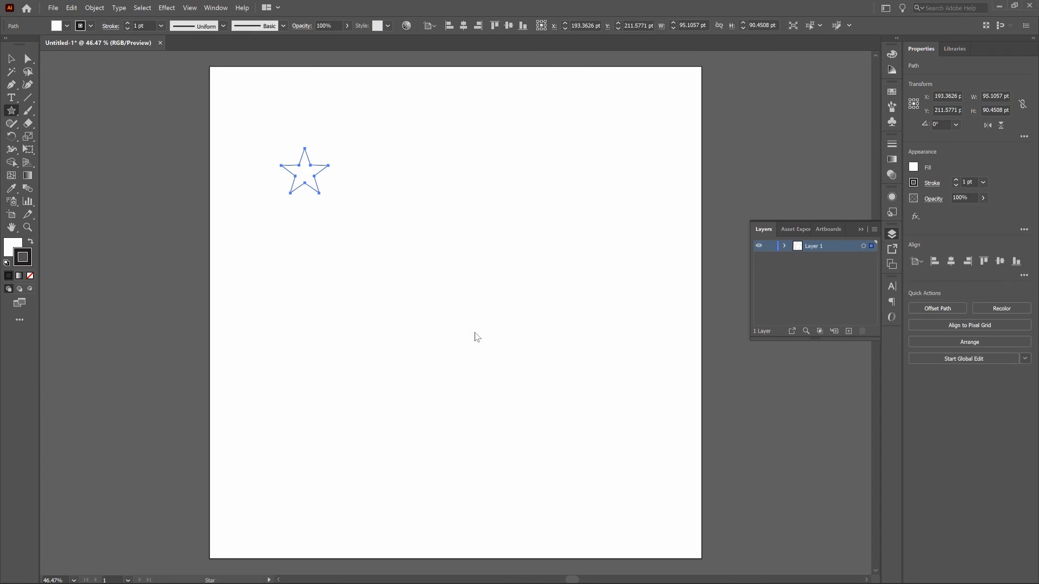
Remove the star's stroke and set its fill to dark yellow D1CB05
left_click(29, 275)
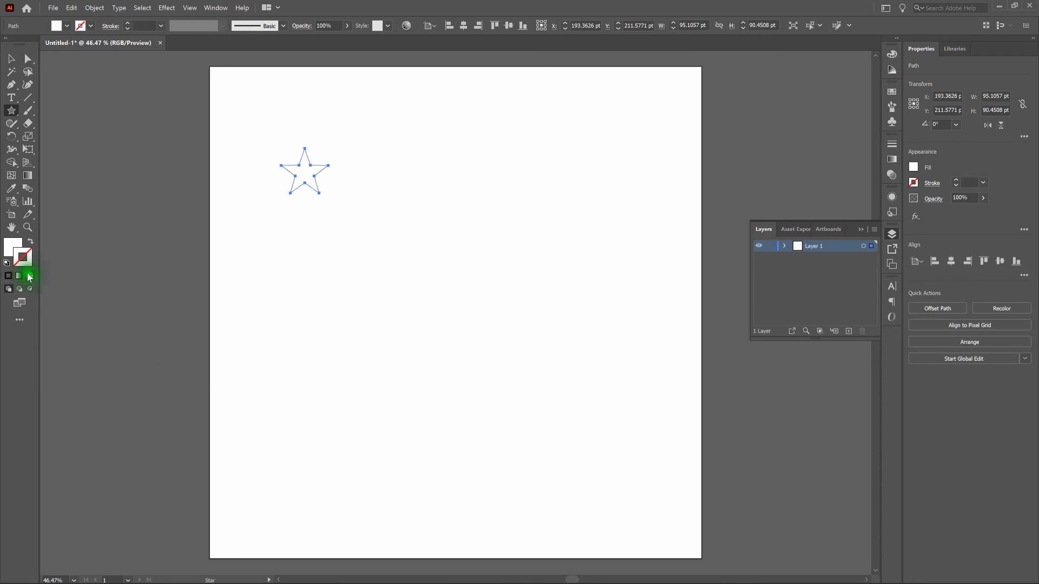
left_click(8, 251)
double_click(8, 252)
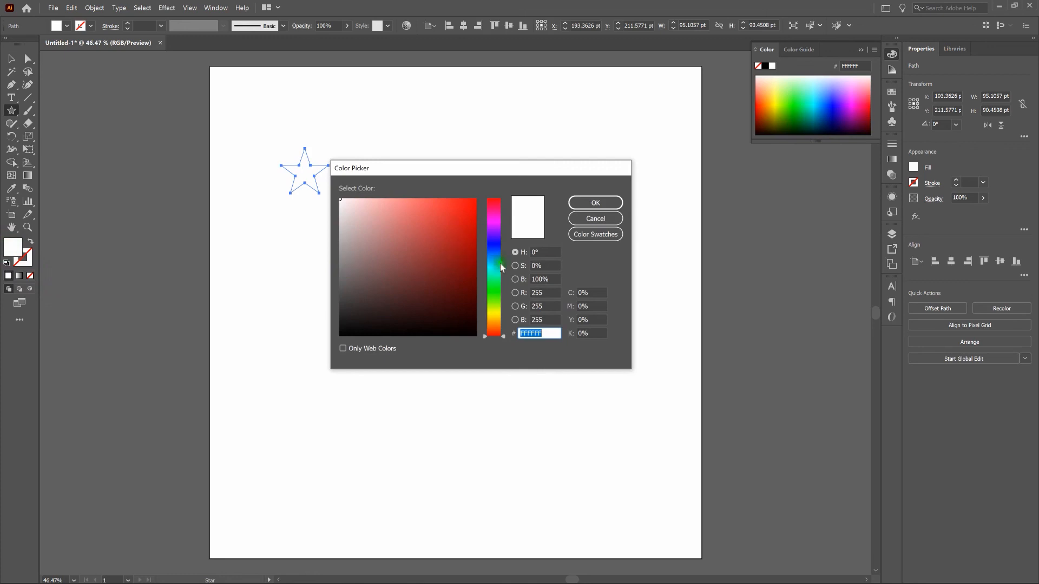
left_click(489, 313)
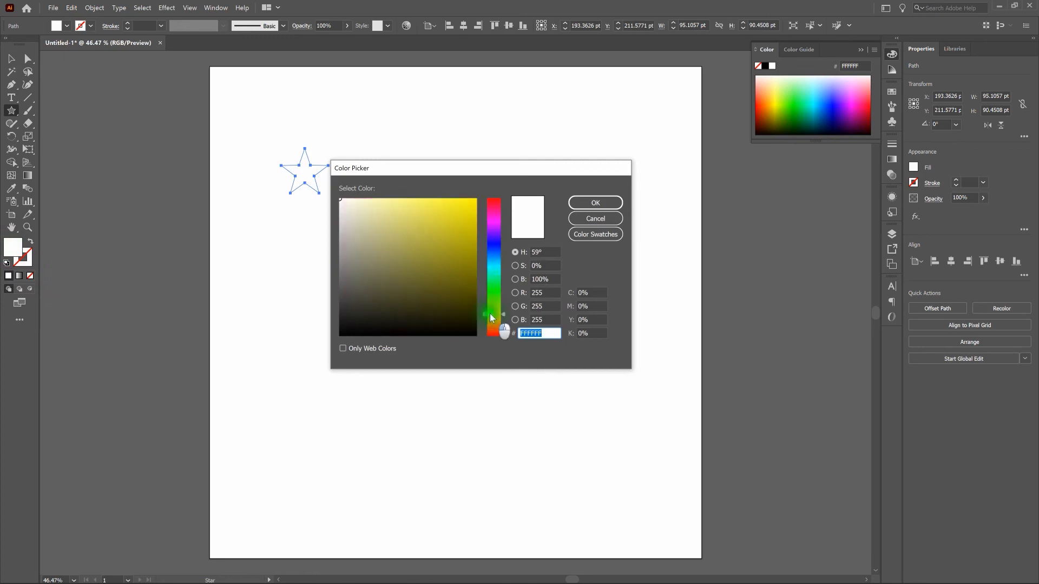
left_click(473, 223)
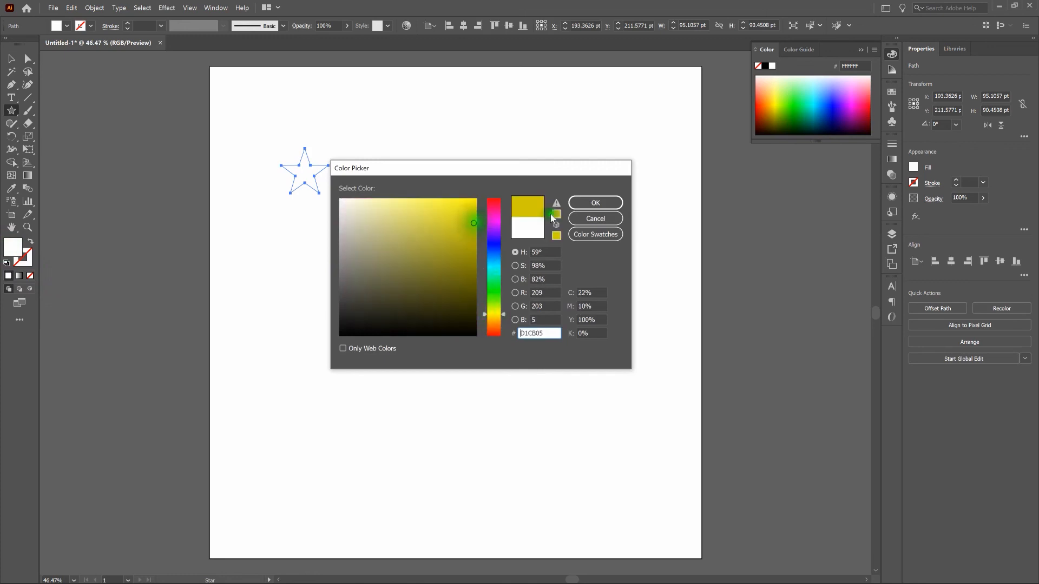
left_click(607, 204)
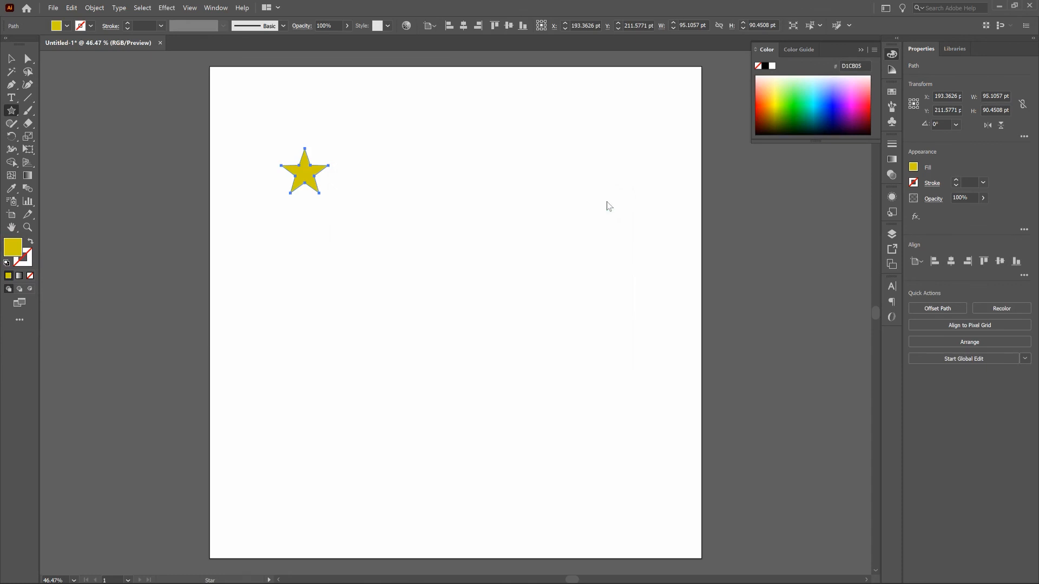
Center the yellow star horizontally and vertically on the artboard and deselect it
left_click(464, 26)
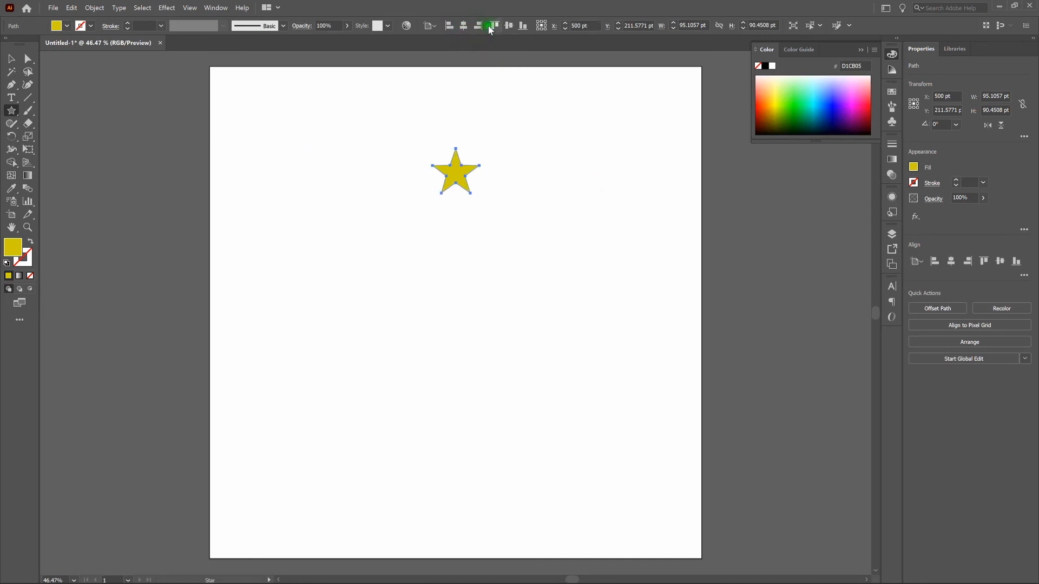
left_click(509, 26)
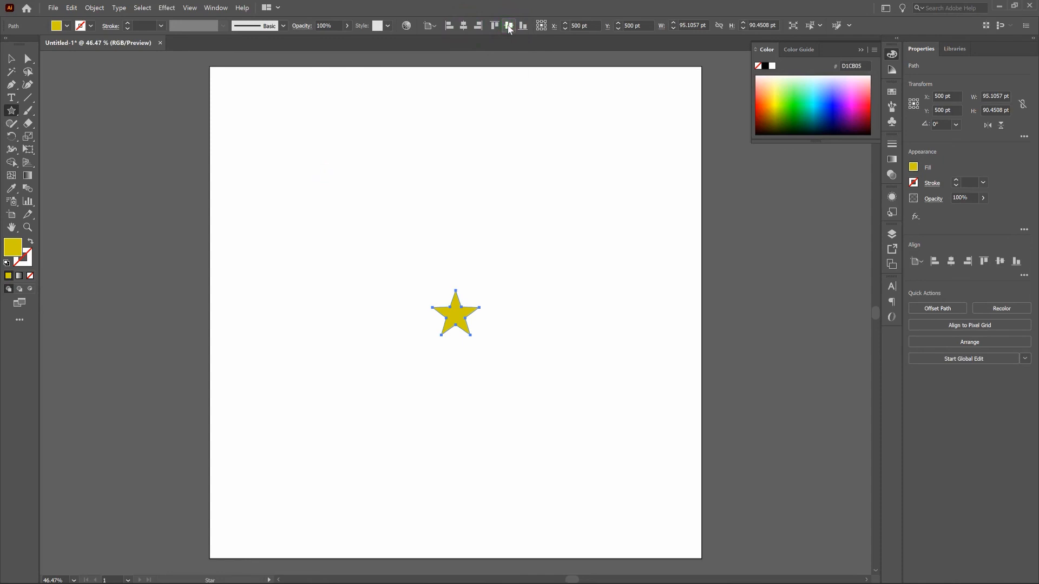
left_click(215, 8)
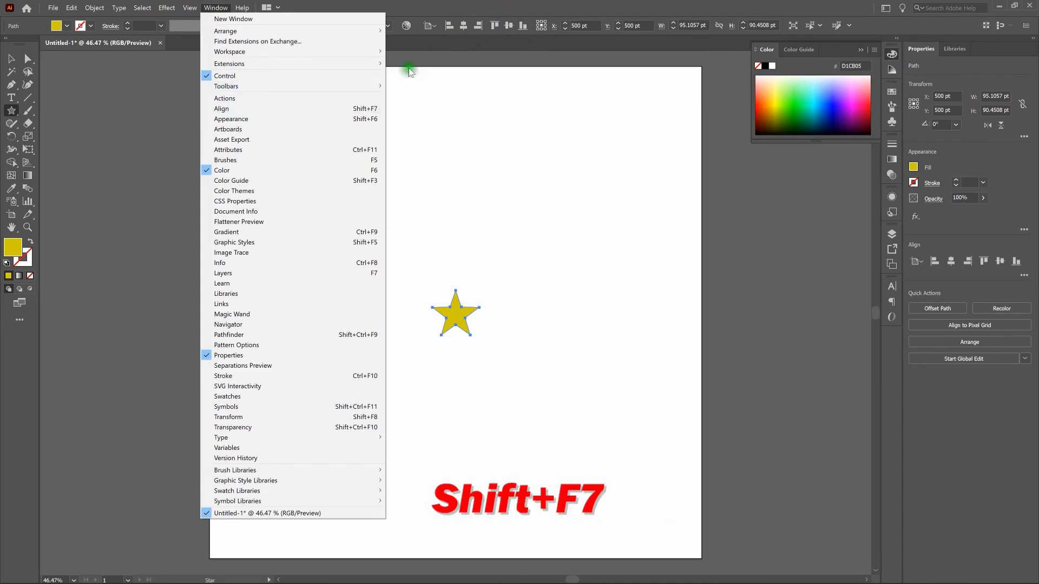
left_click(436, 58)
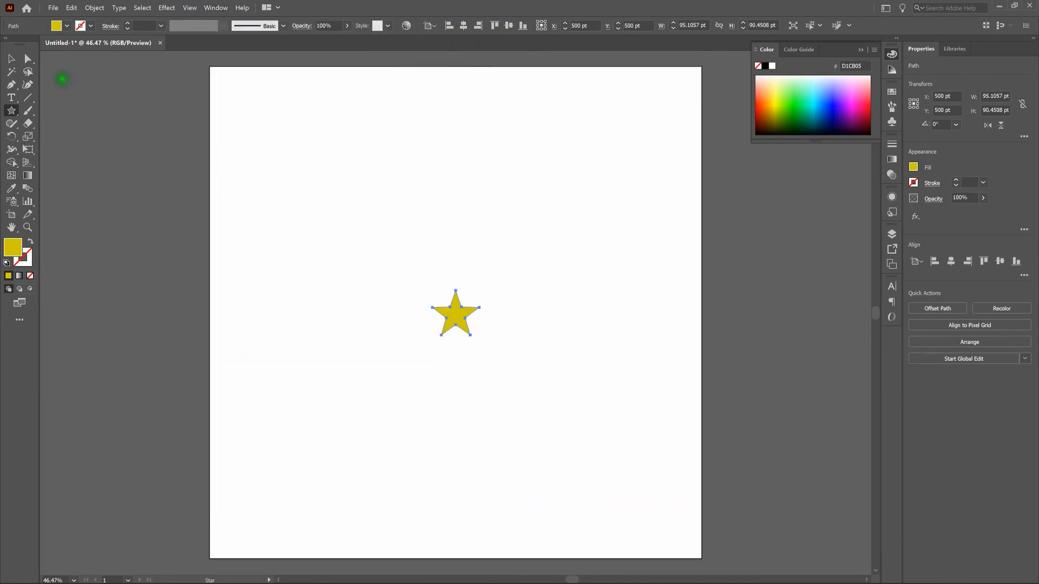
left_click(12, 58)
left_click(351, 221)
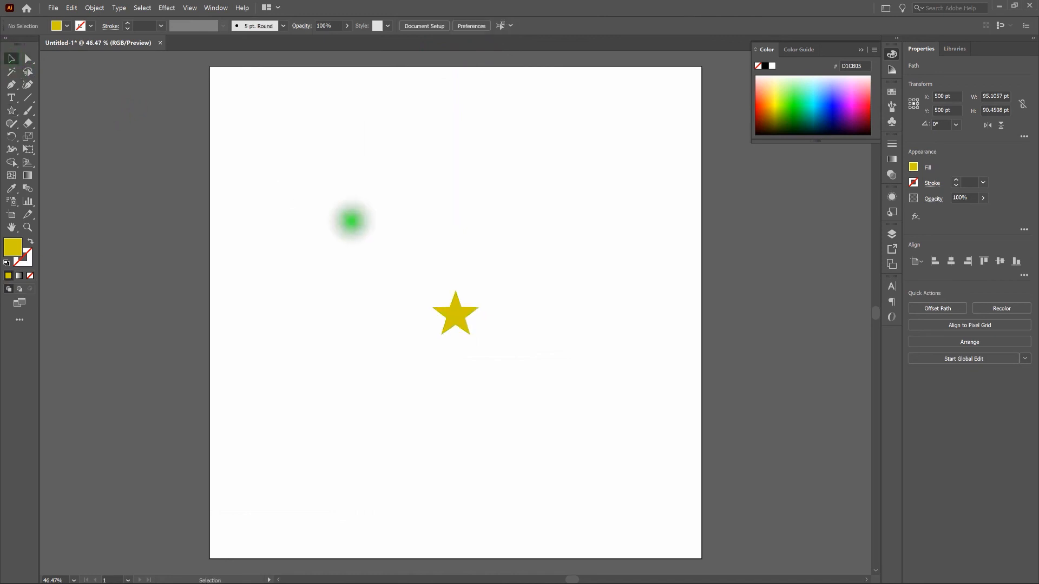
left_click(307, 160)
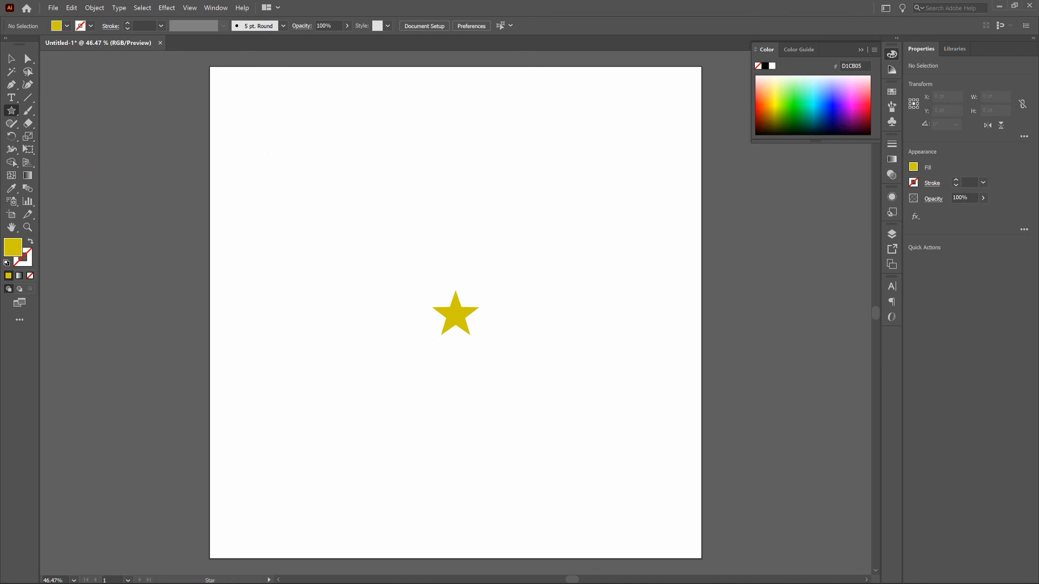
Create a circle 100 pt wide and 100 pt high above the yellow star with the Ellipse tool
left_click(13, 112)
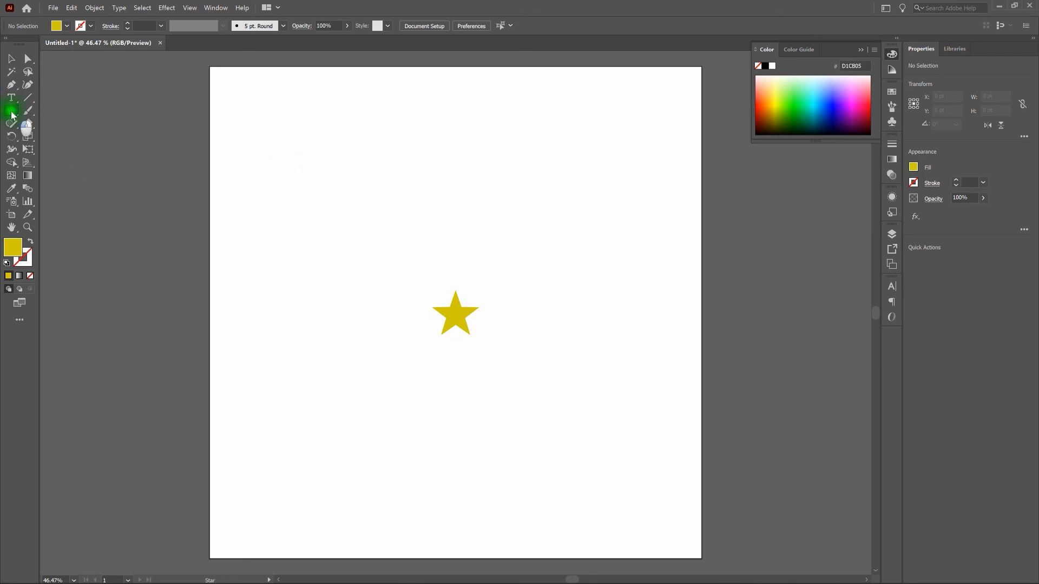
left_click_drag(13, 114, 51, 134)
key("l")
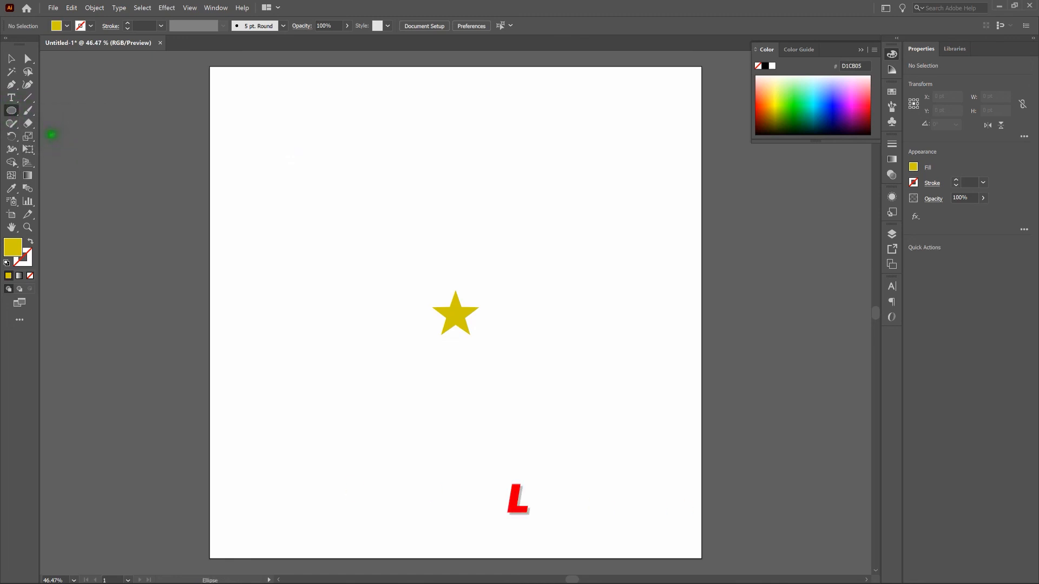
left_click(361, 177)
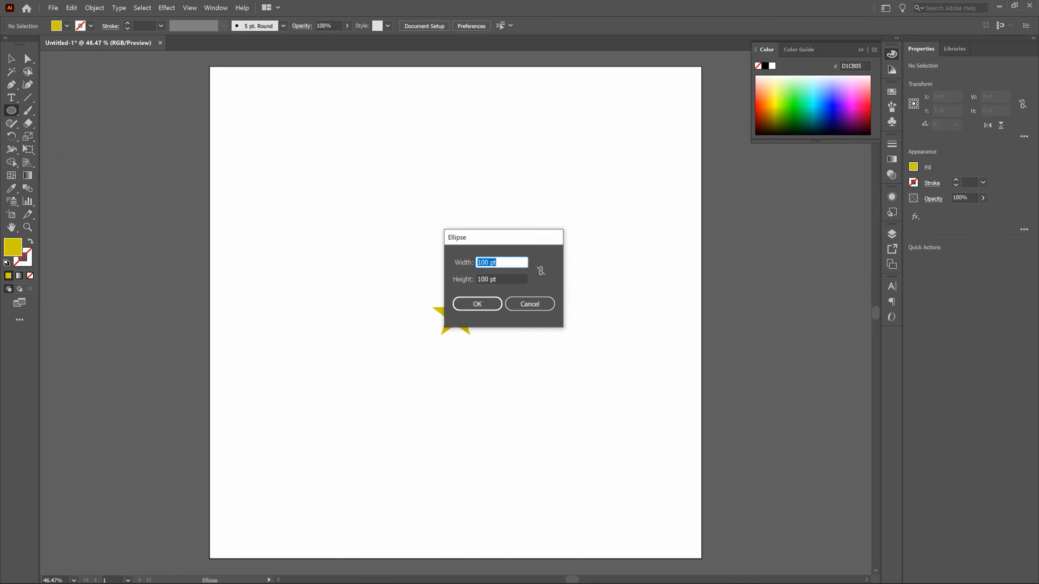
key("Return")
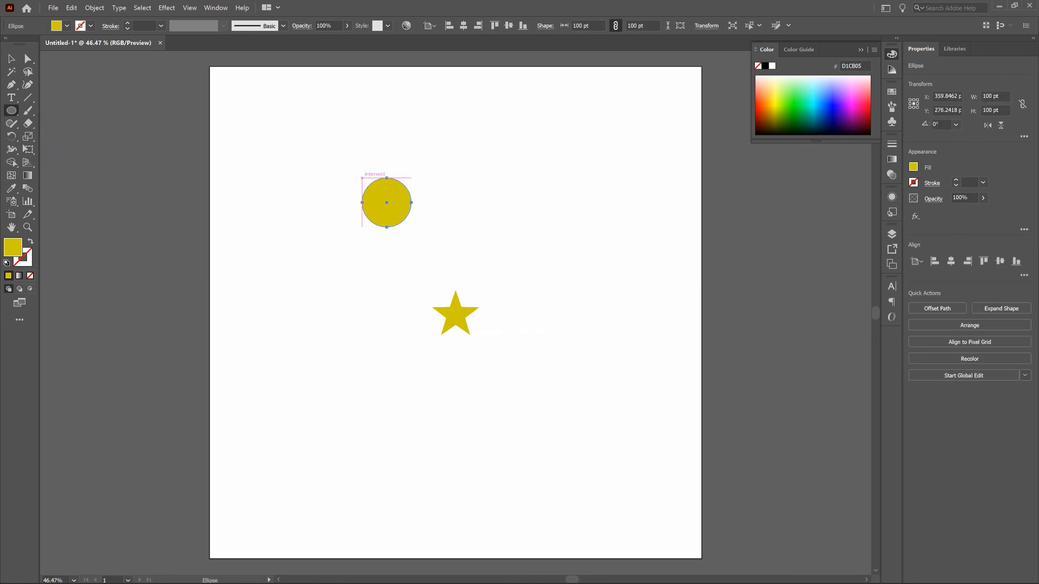
Set the circle's fill to red FF0000
double_click(10, 249)
mouse_move(488, 219)
left_mouse_down()
mouse_move(495, 196)
mouse_move(476, 198)
left_mouse_up()
left_click(472, 201)
left_click(593, 202)
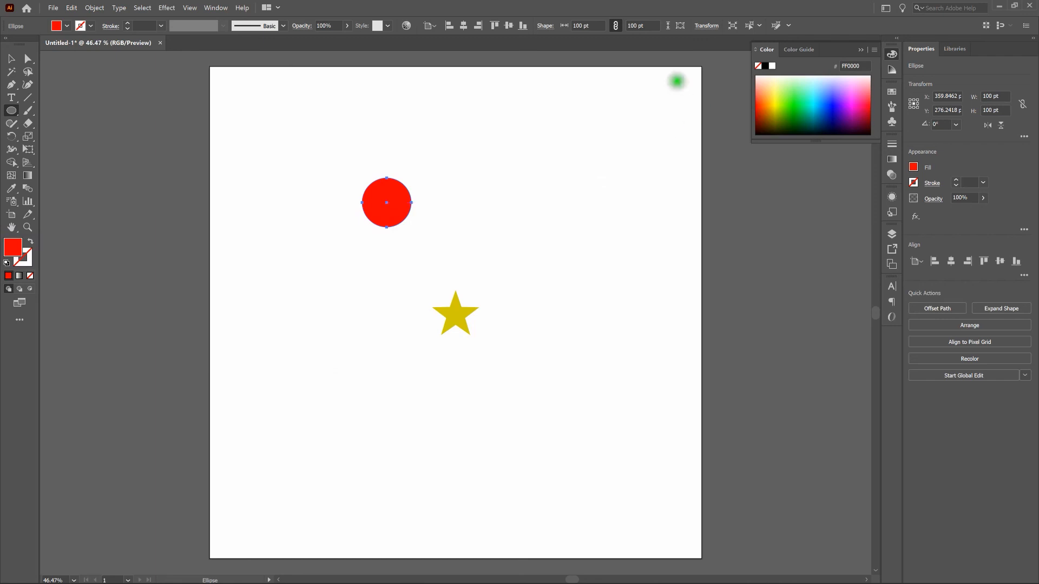
Center the red circle horizontally and vertically on the artboard and deselect it
left_click(464, 25)
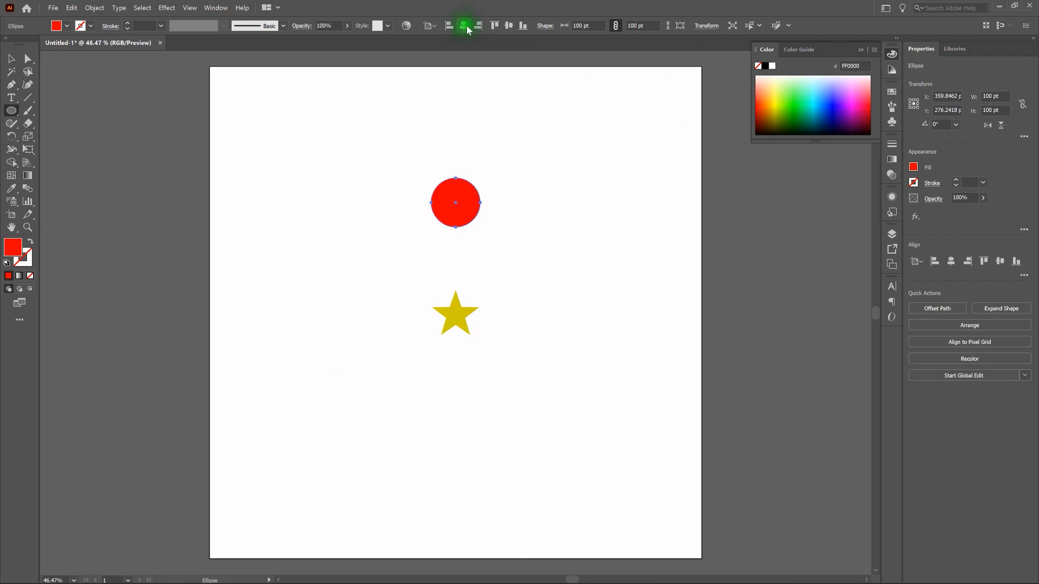
left_click(511, 25)
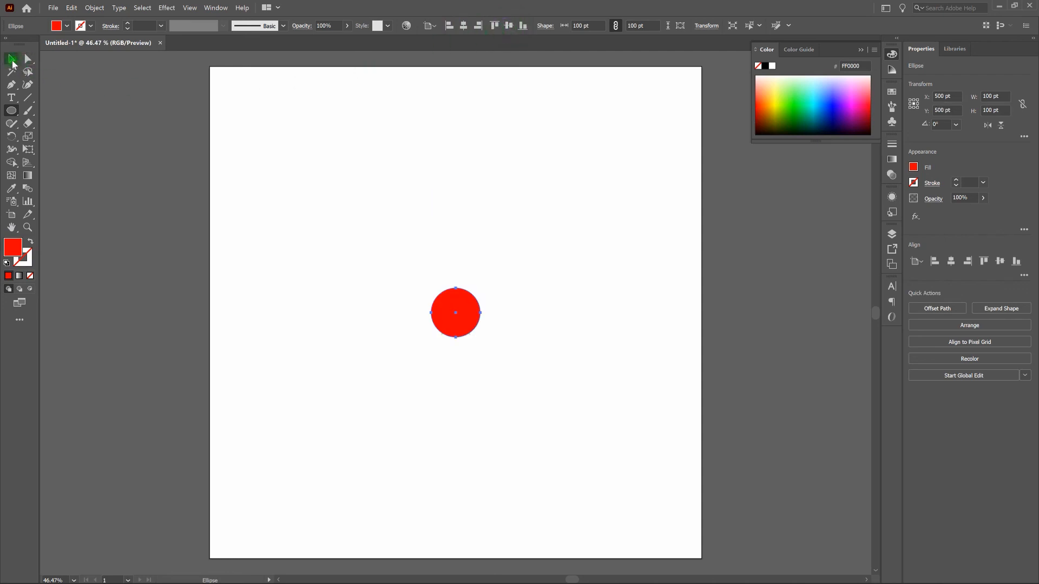
key("v")
left_click(328, 185)
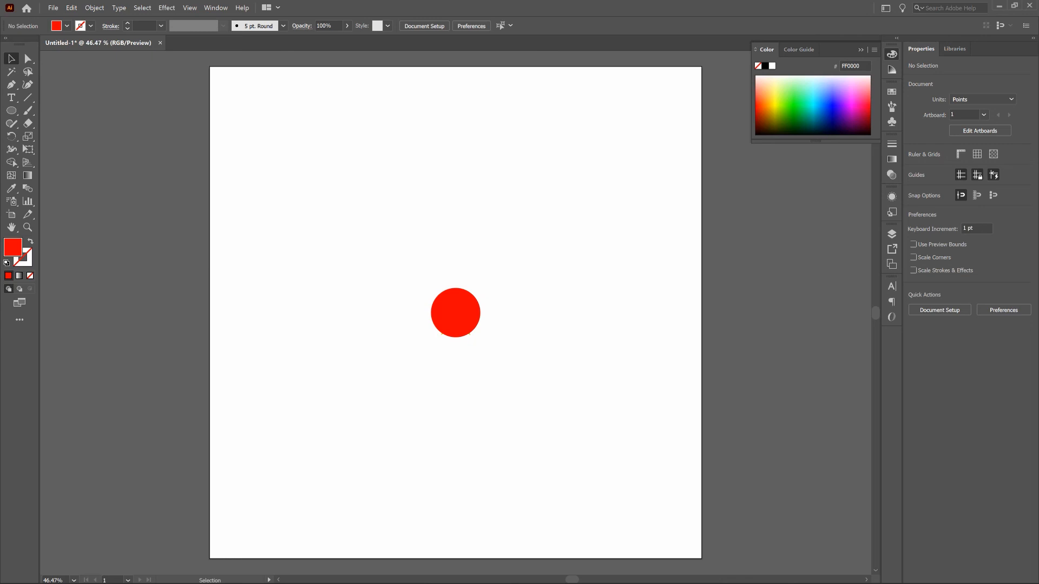
Create a 12-point star with Radius 1 of 500 pt and Radius 2 of 75 pt
left_click(12, 111)
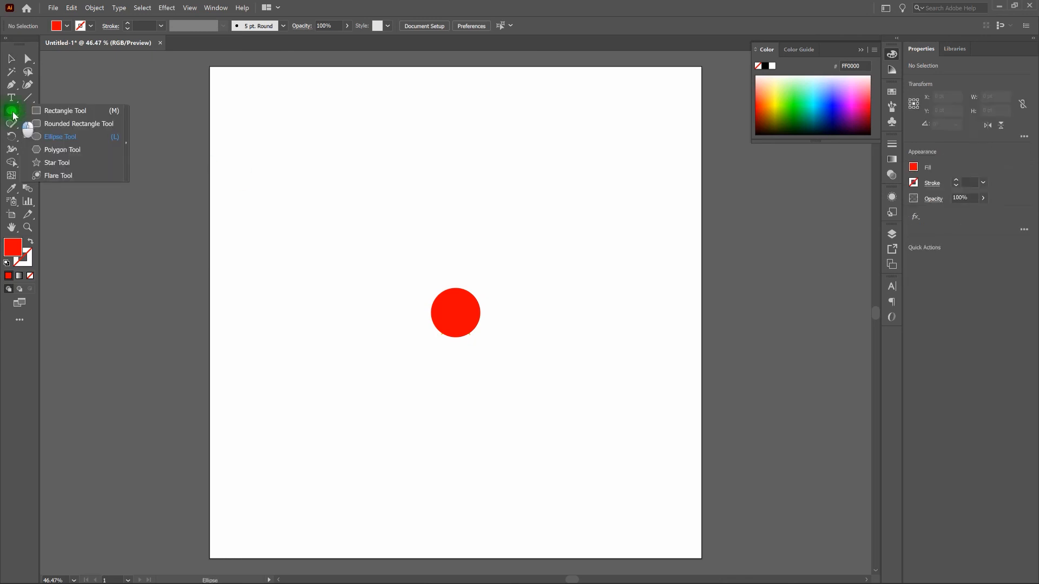
left_click_drag(13, 116, 69, 166)
left_click(383, 204)
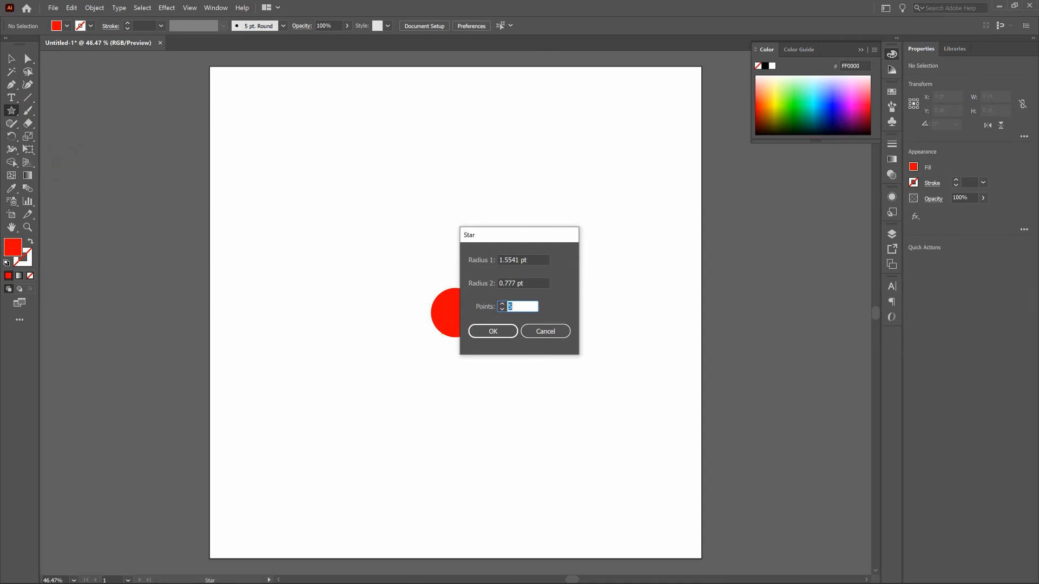
key("shift+Tab")
key("shift+Tab")
type("500")
key("Tab")
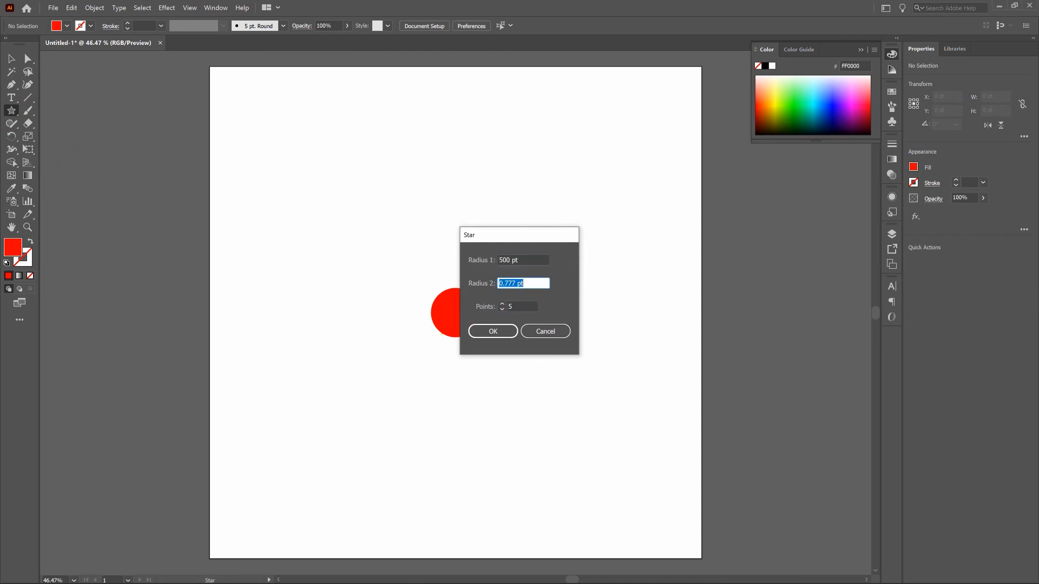
type("75")
key("Tab")
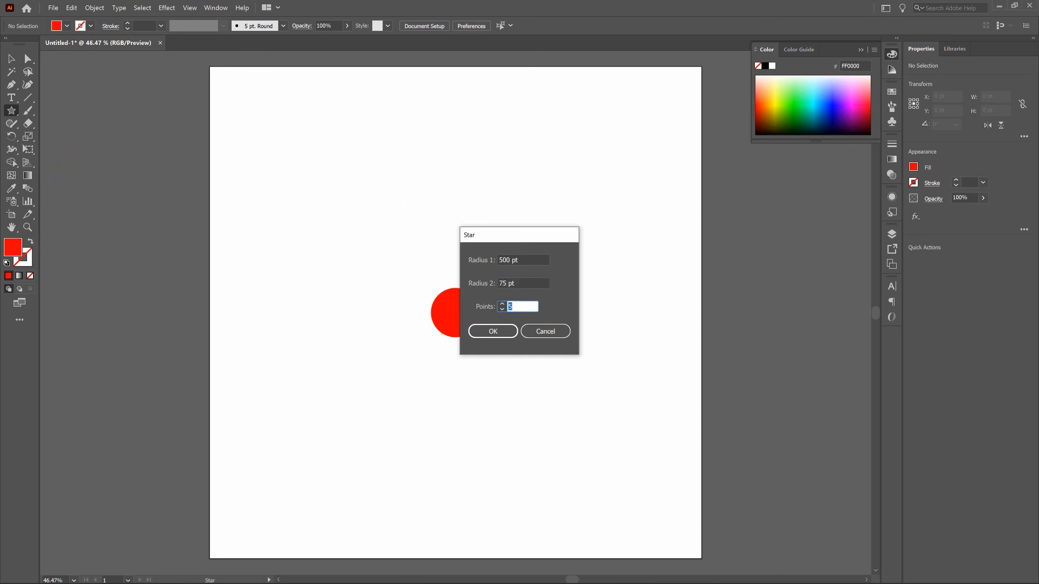
type("12")
left_click(505, 262)
left_click(498, 330)
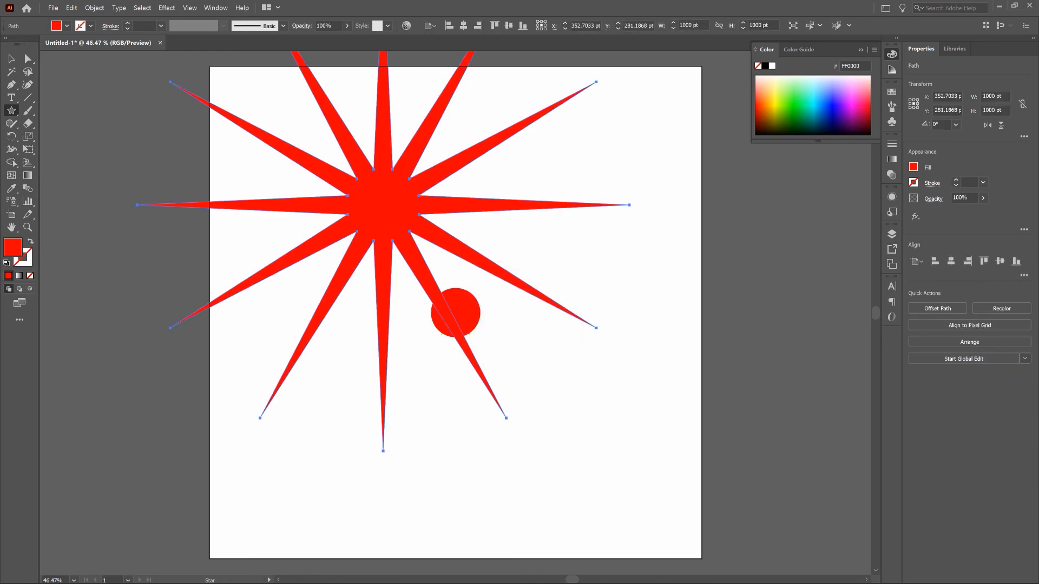
Fill the 12-point star with green 02AF13 and center it horizontally and vertically on the artboard
double_click(16, 250)
left_click(497, 289)
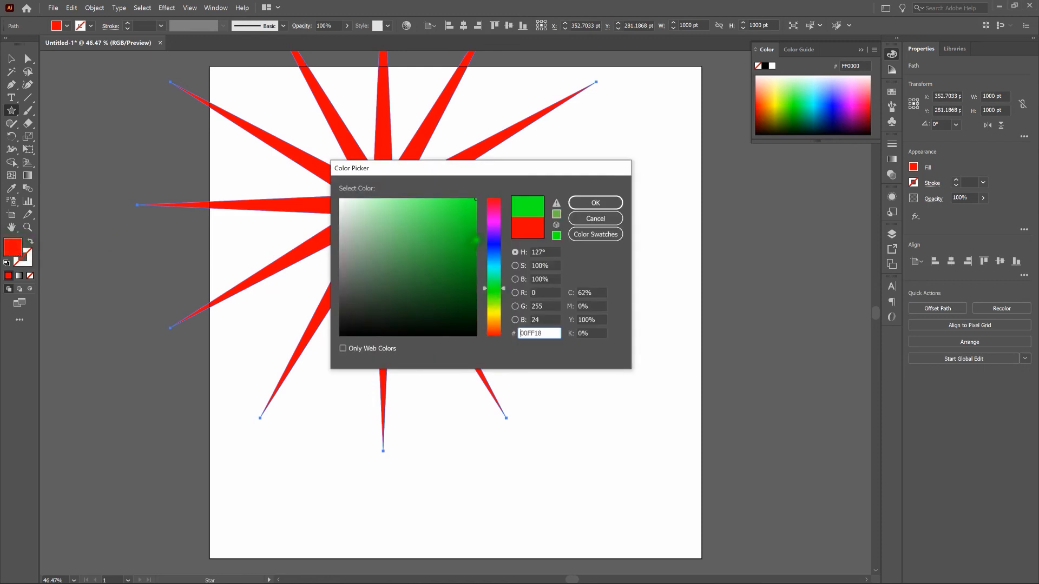
left_click(476, 241)
left_click(607, 202)
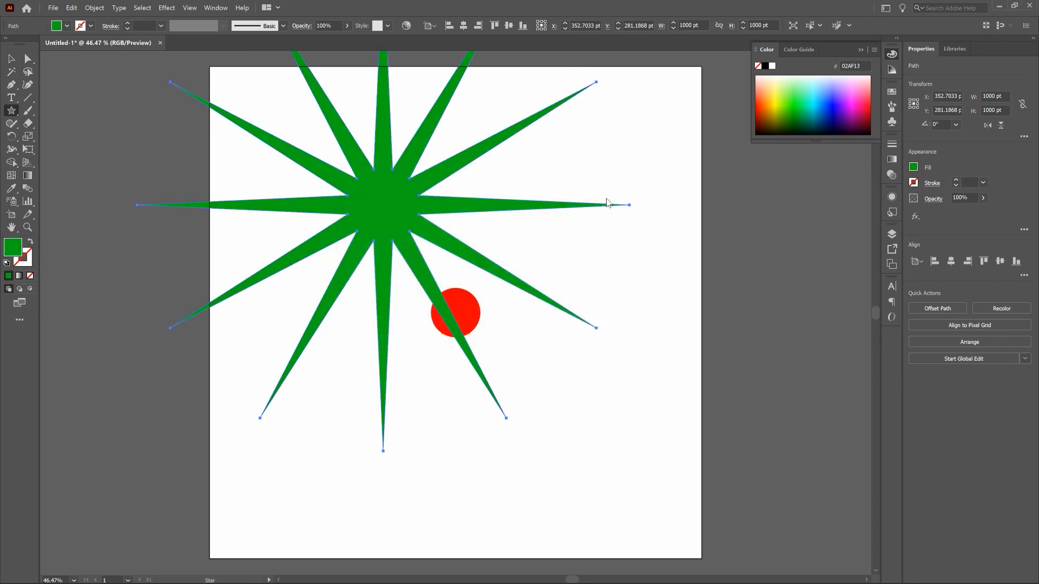
left_click(463, 25)
left_click(507, 26)
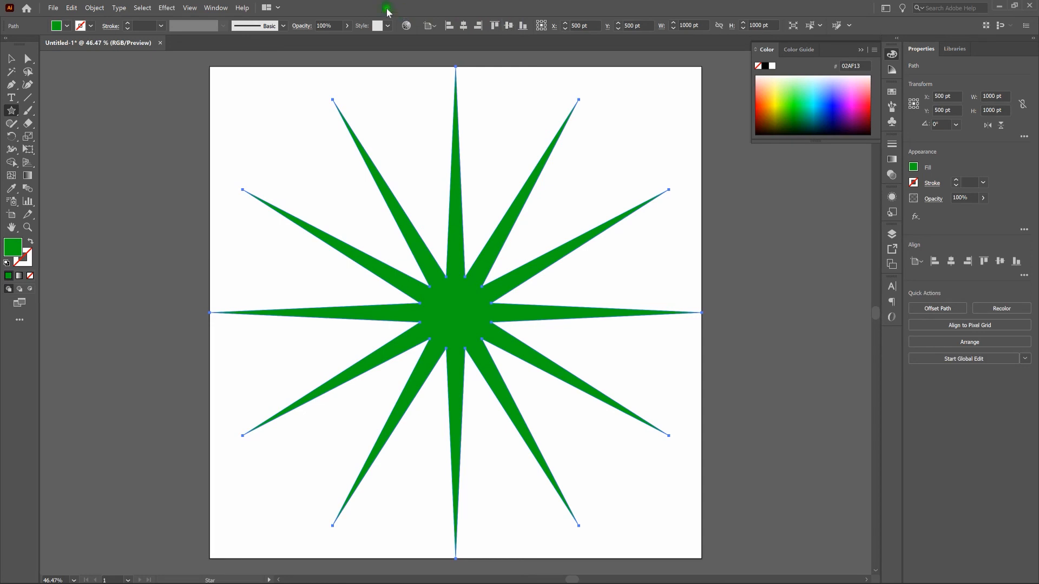
Create a 12-point star with Radius 1 of 75 pt and Radius 2 of 500 pt
left_click(309, 159)
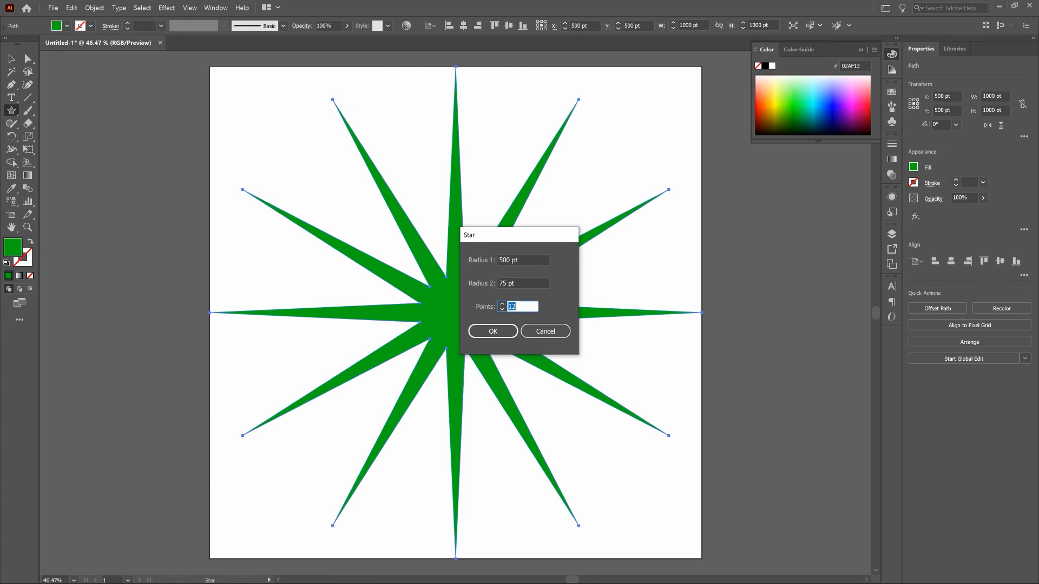
key("shift+Tab")
key("shift+Tab")
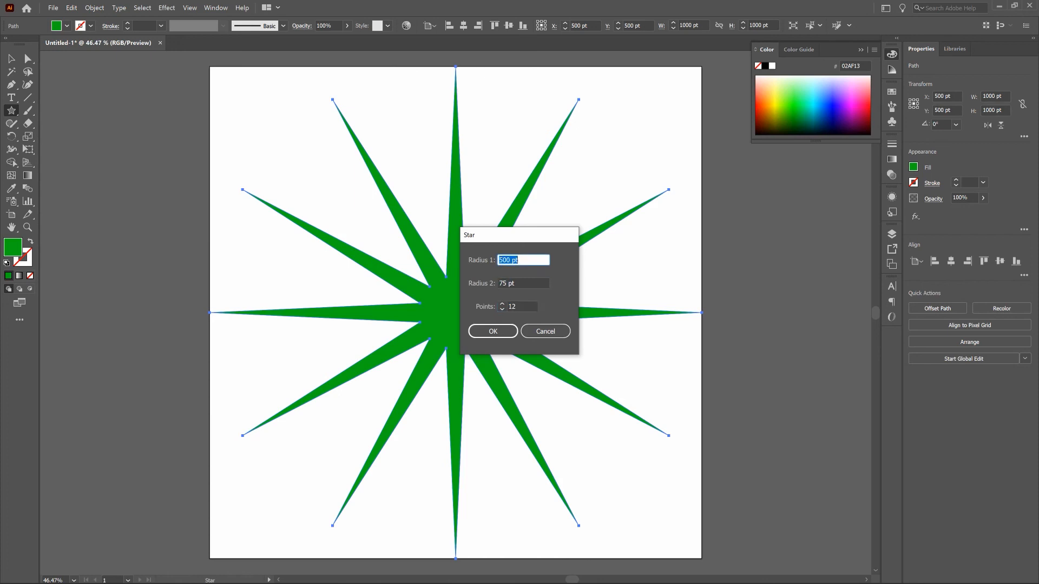
type("75")
key("Tab")
type("500")
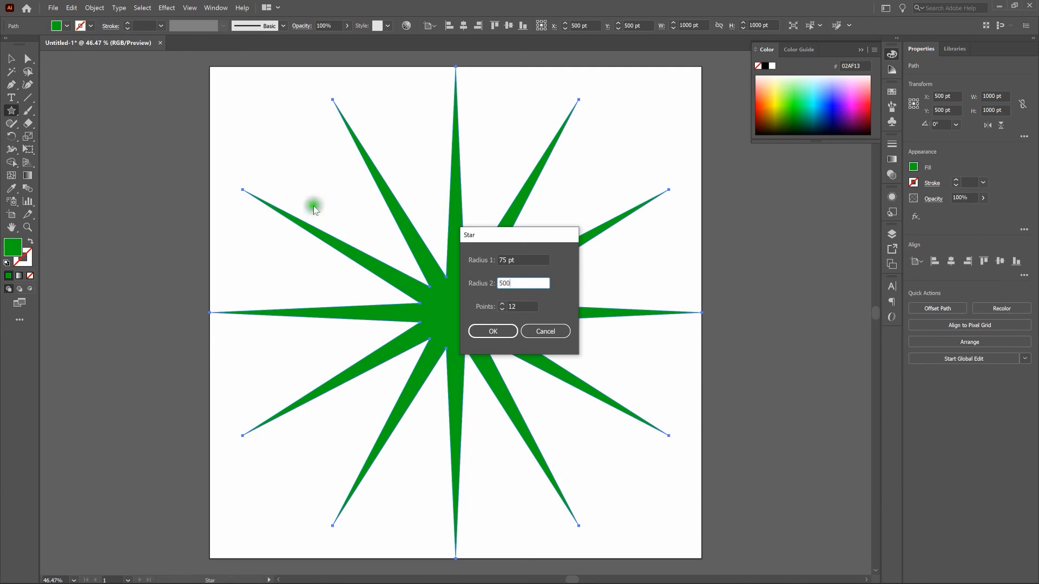
left_click(486, 332)
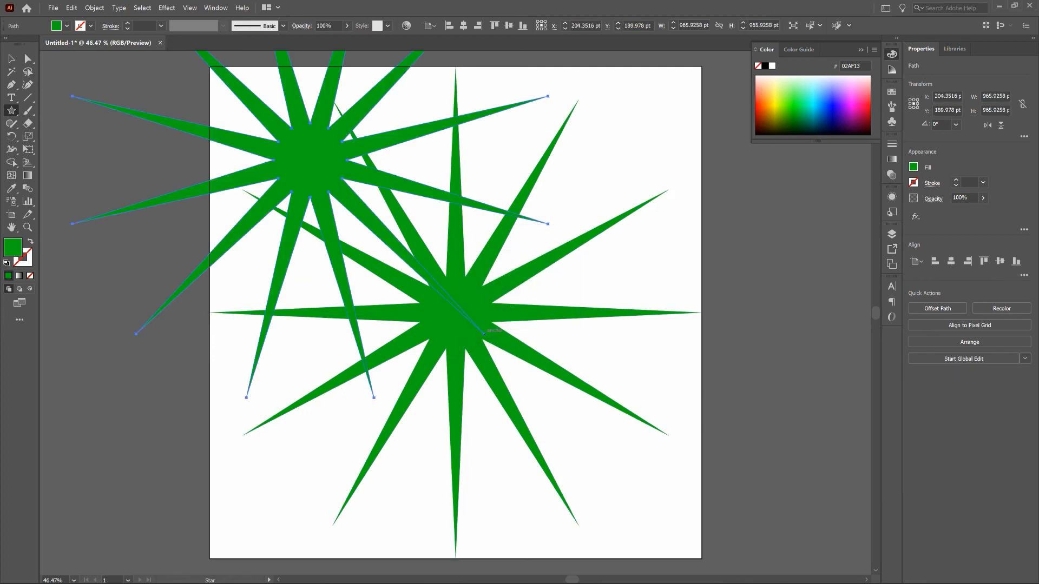
Center the new star horizontally and vertically on the artboard, fill it with blue 0425AD and deselect it
left_click(463, 30)
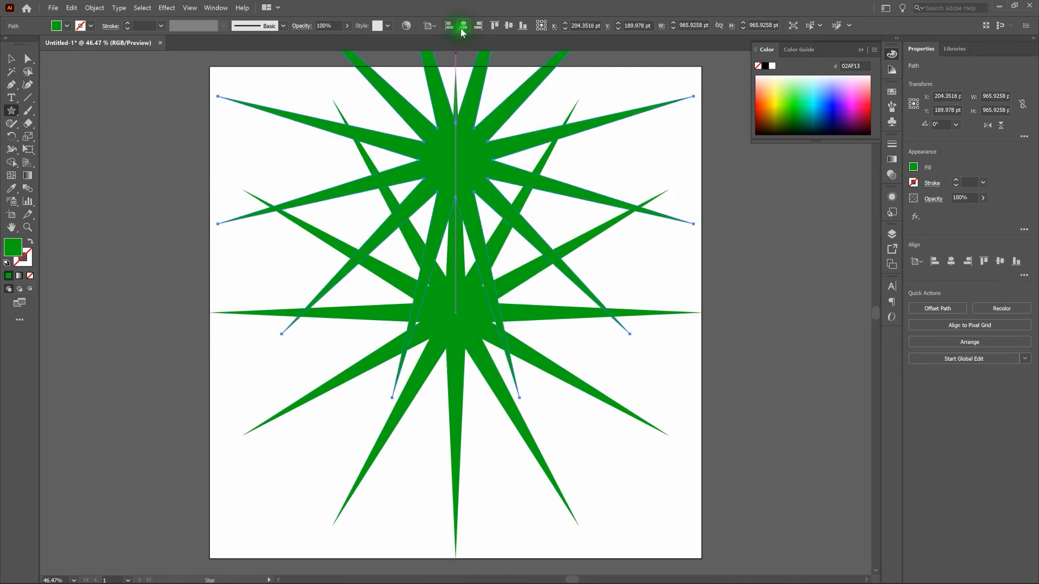
left_click(509, 26)
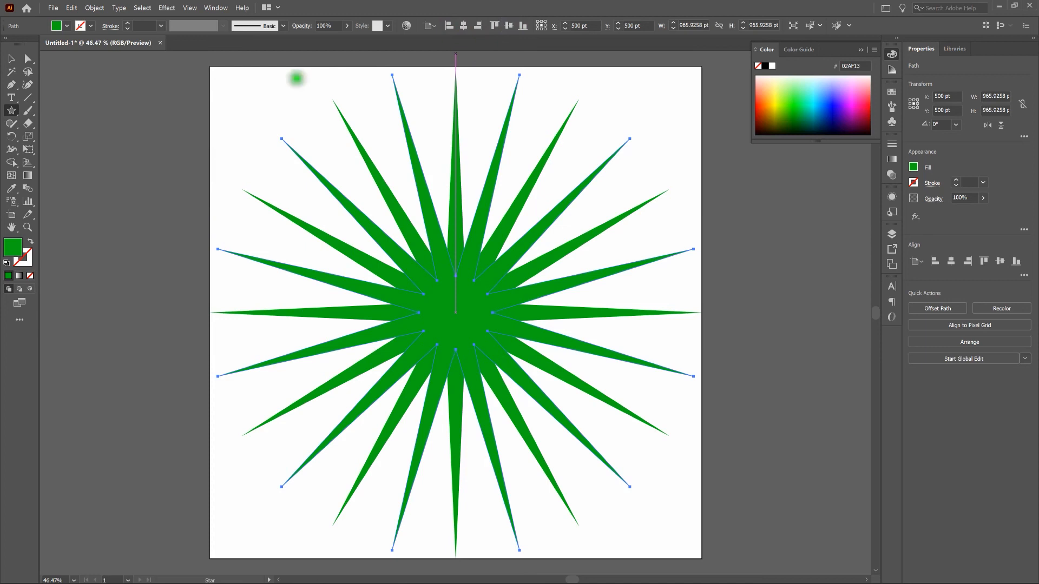
double_click(8, 254)
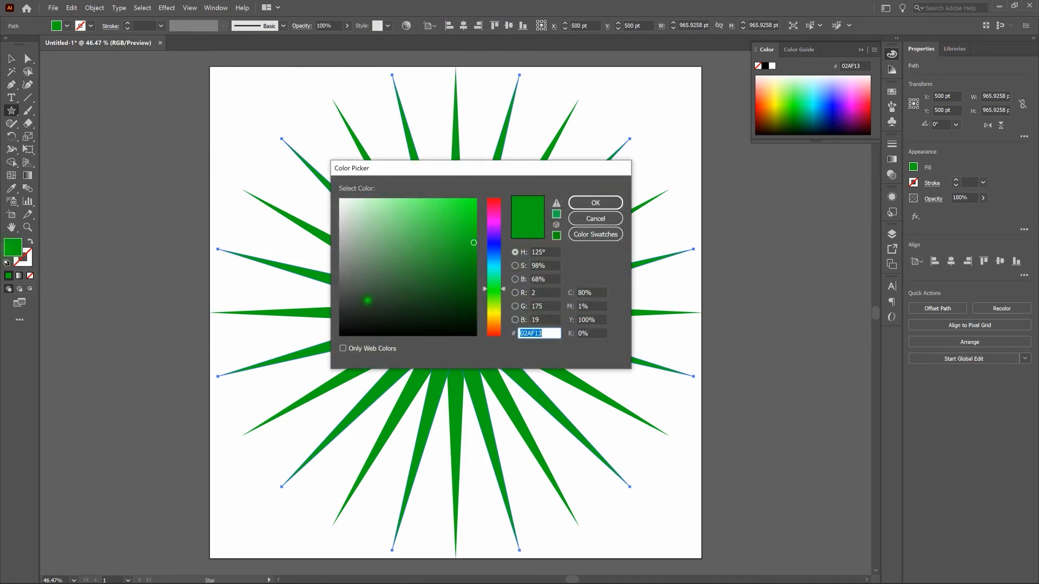
left_click(499, 249)
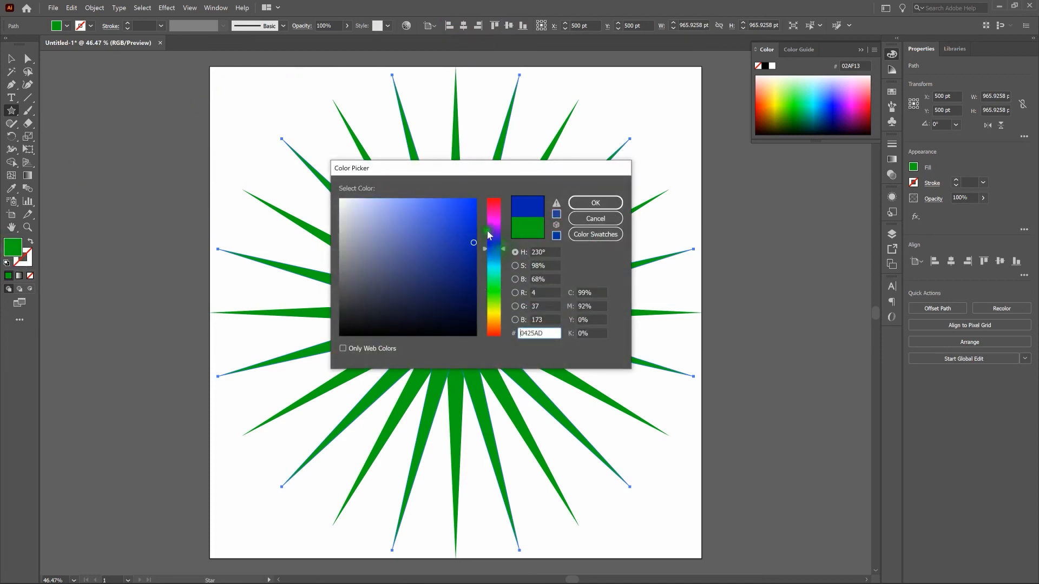
left_click(597, 207)
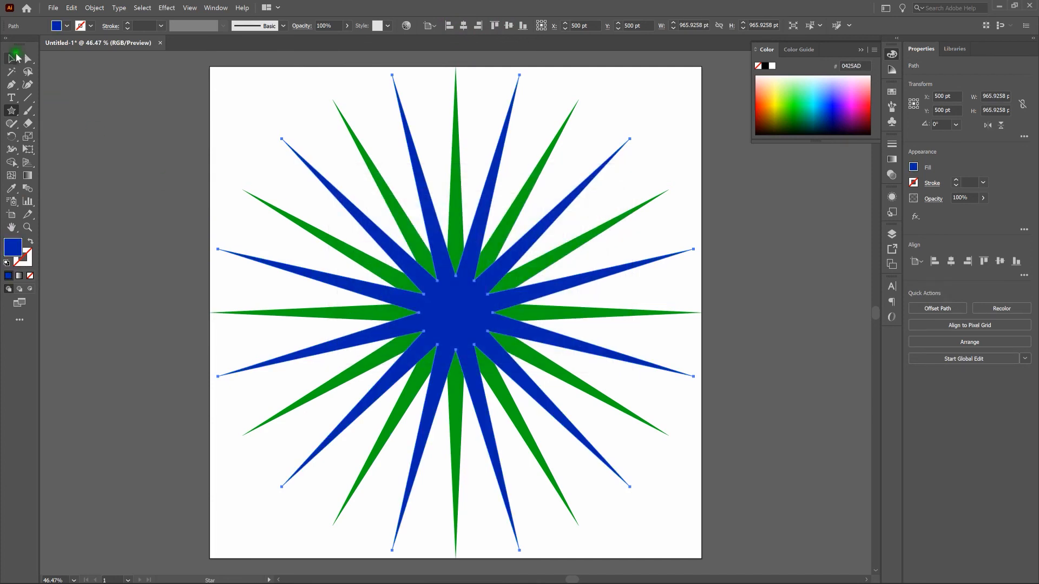
key("v")
left_click(276, 112)
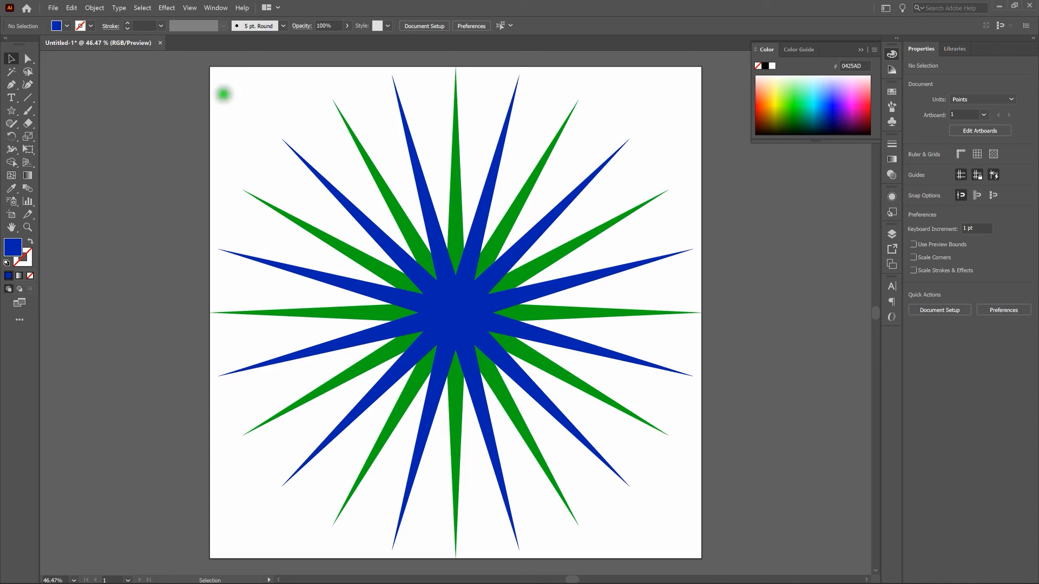
Send the blue star to the back of the stacking order and deselect it
left_click(457, 285)
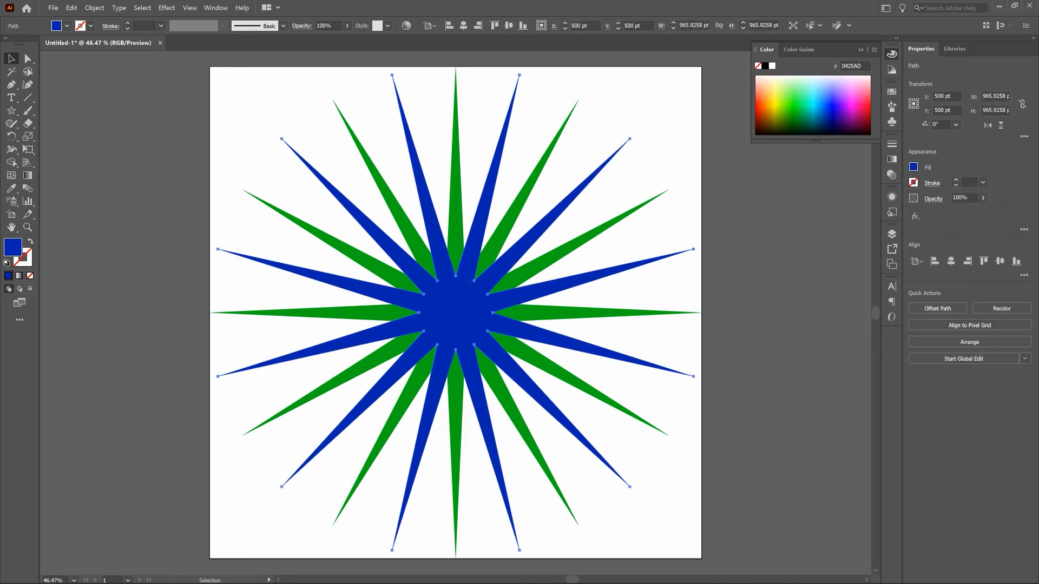
right_click(457, 286)
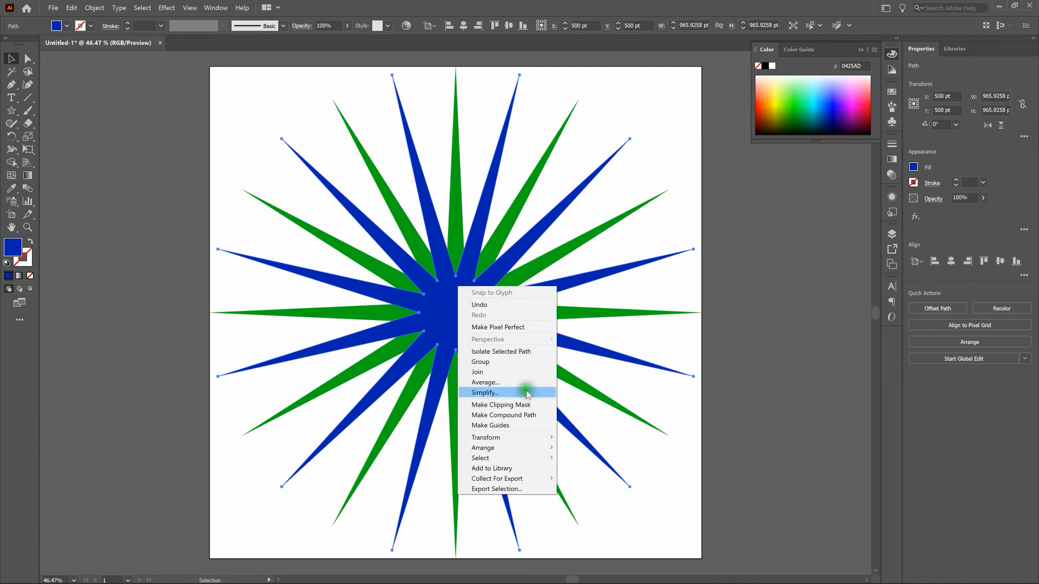
mouse_move(528, 448)
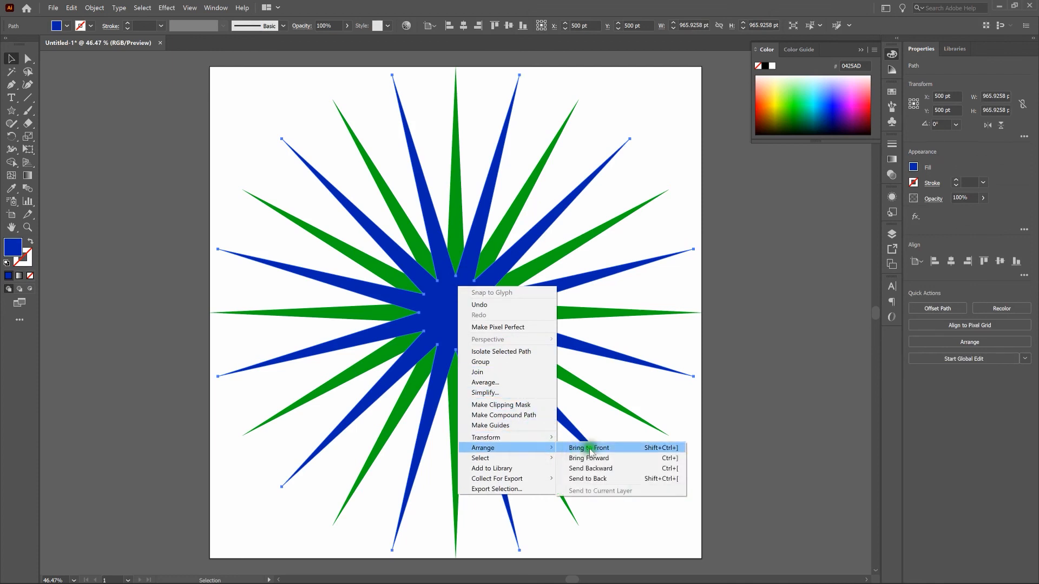
left_click(607, 479)
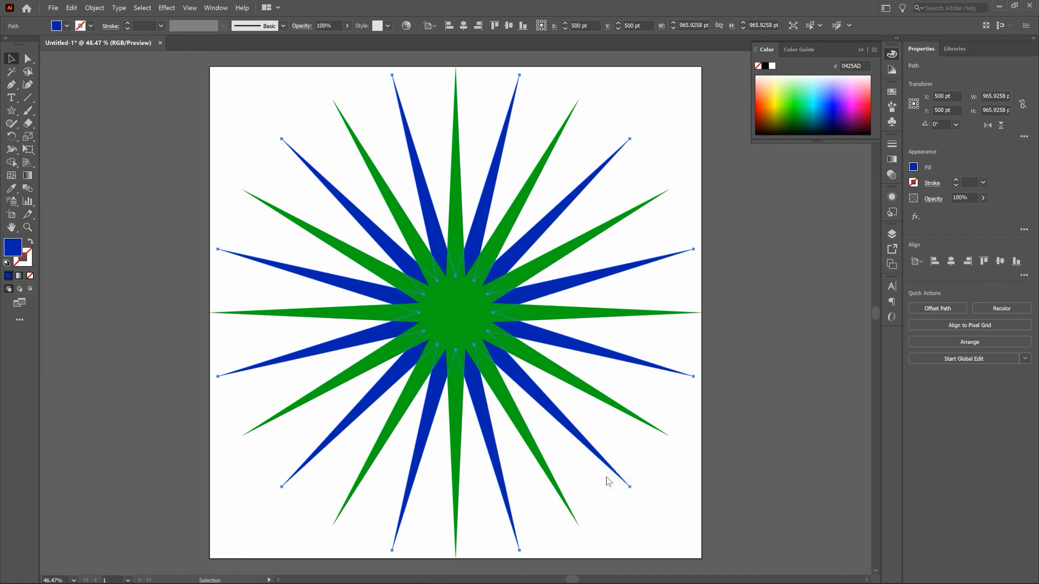
left_click(625, 231)
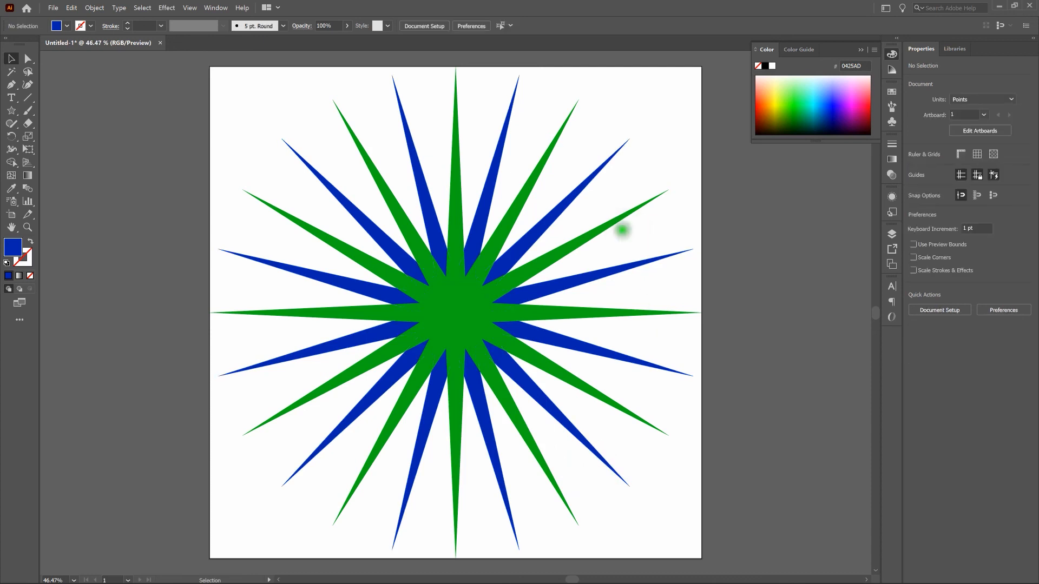
Send the green star to the back of the stacking order and deselect it
left_click(597, 228)
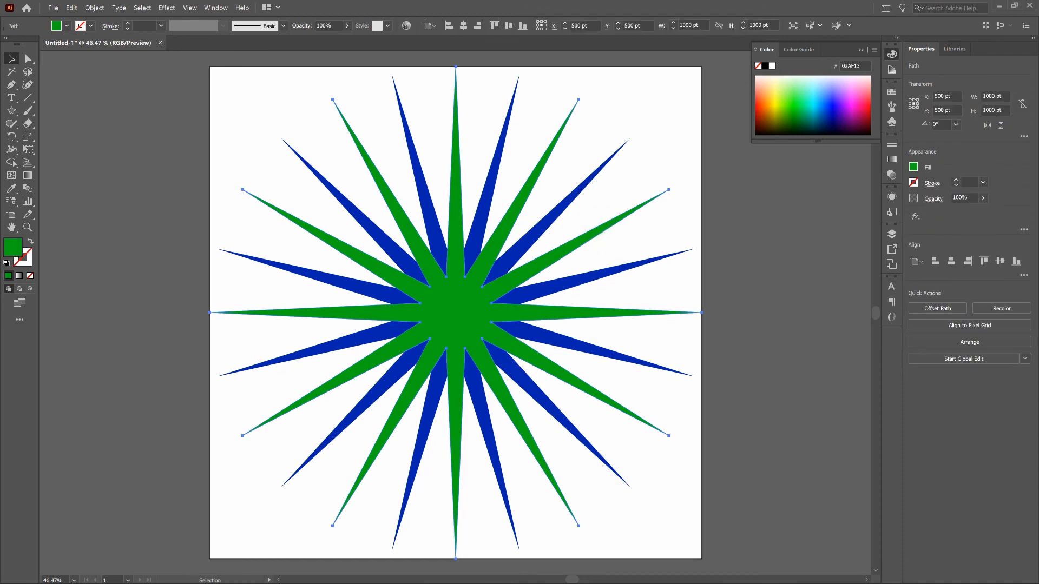
right_click(600, 230)
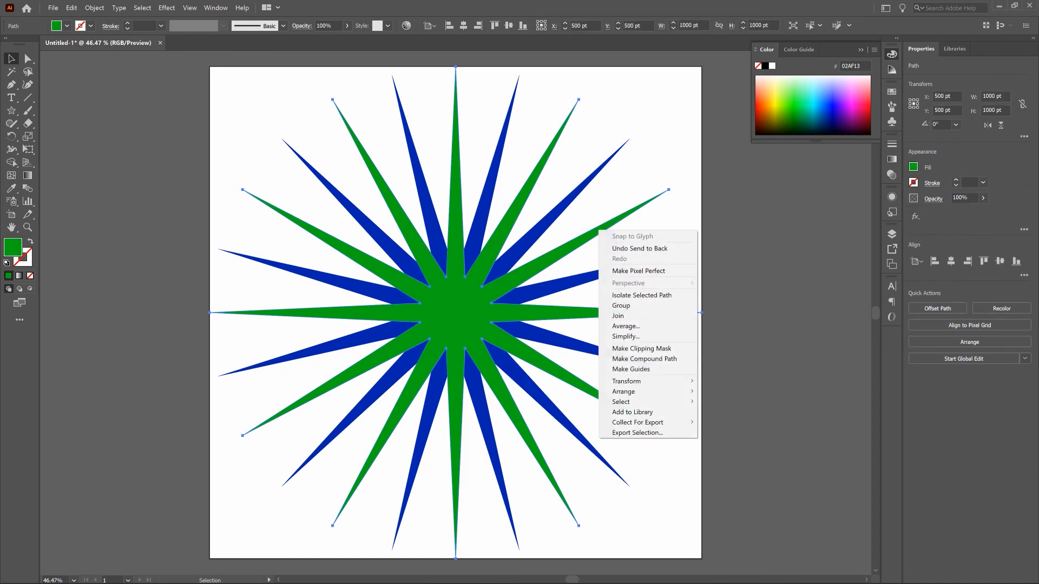
mouse_move(660, 392)
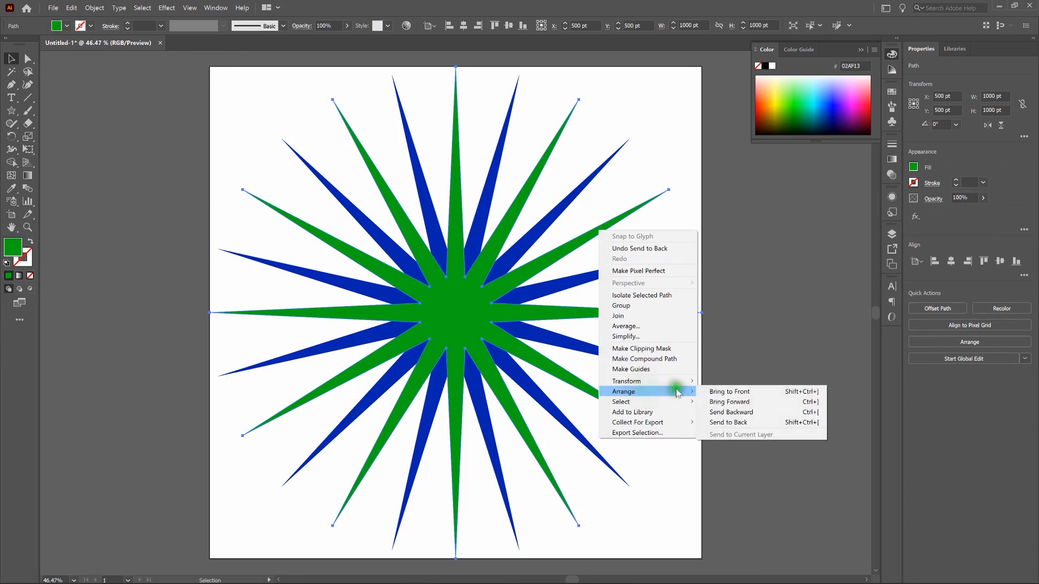
left_click(745, 422)
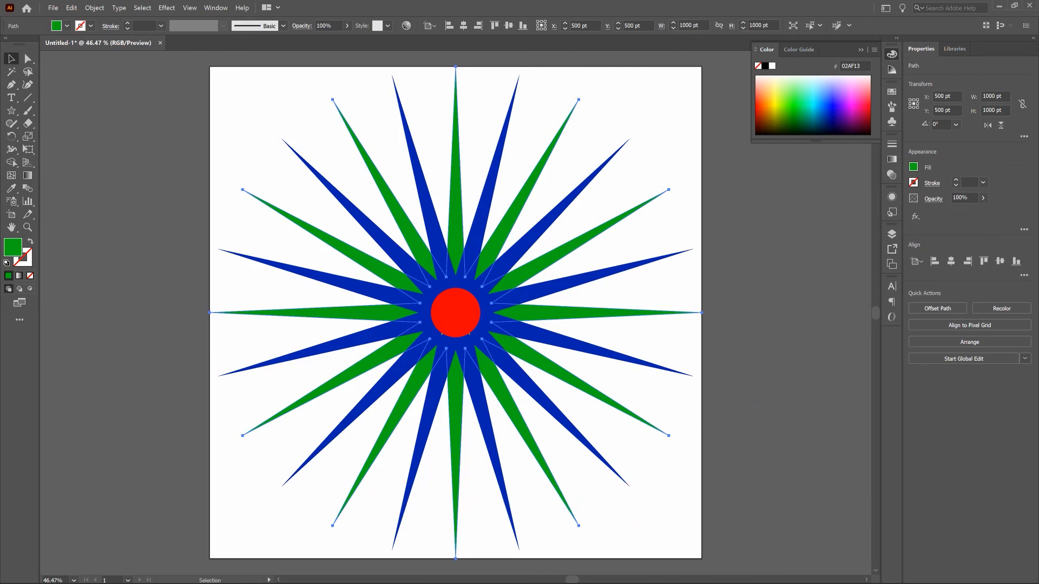
left_click(667, 278)
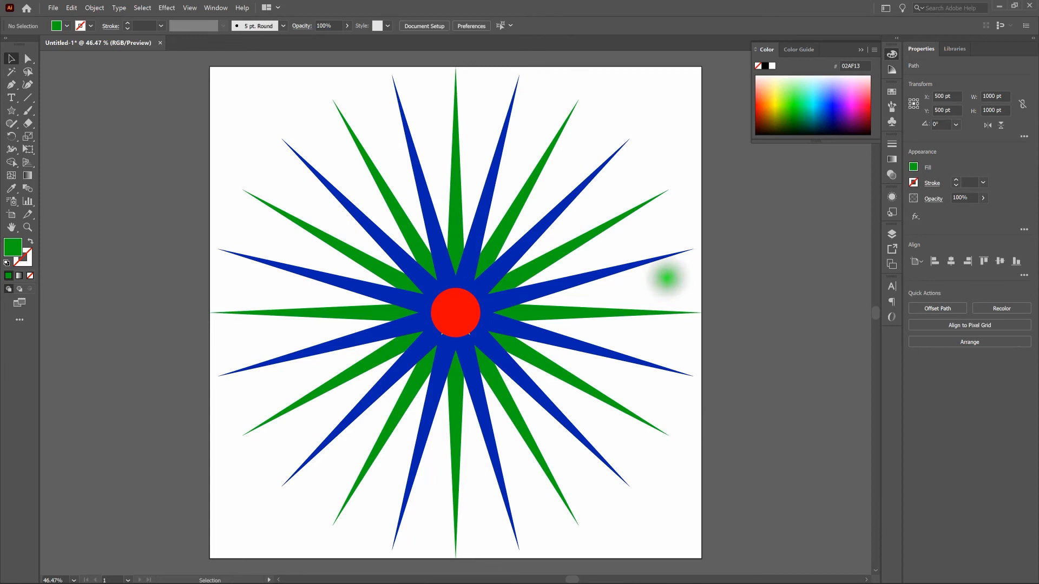
Send the red circle backward one level in the stacking order and deselect it
left_click(460, 307)
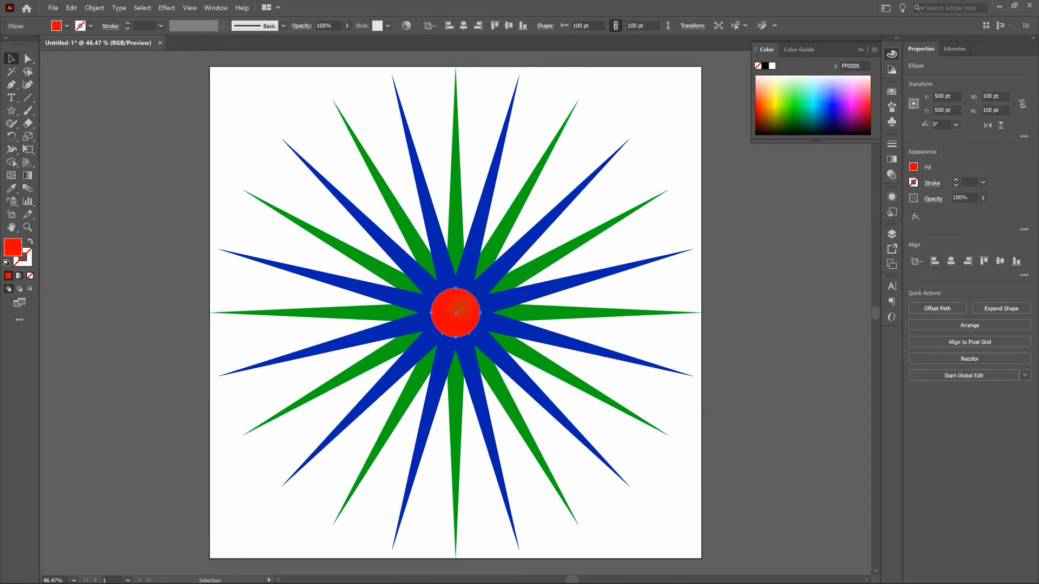
right_click(461, 309)
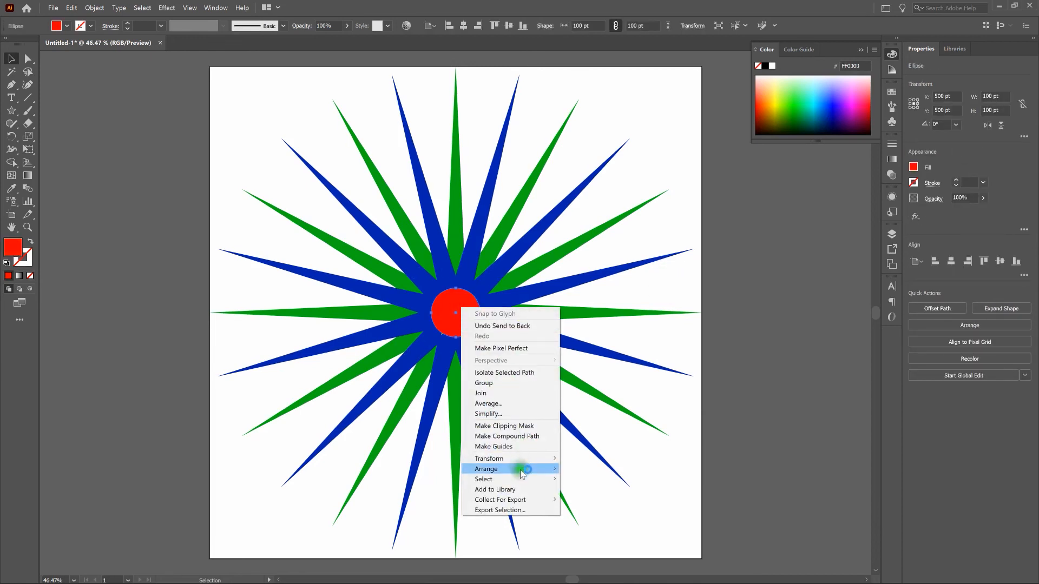
mouse_move(523, 468)
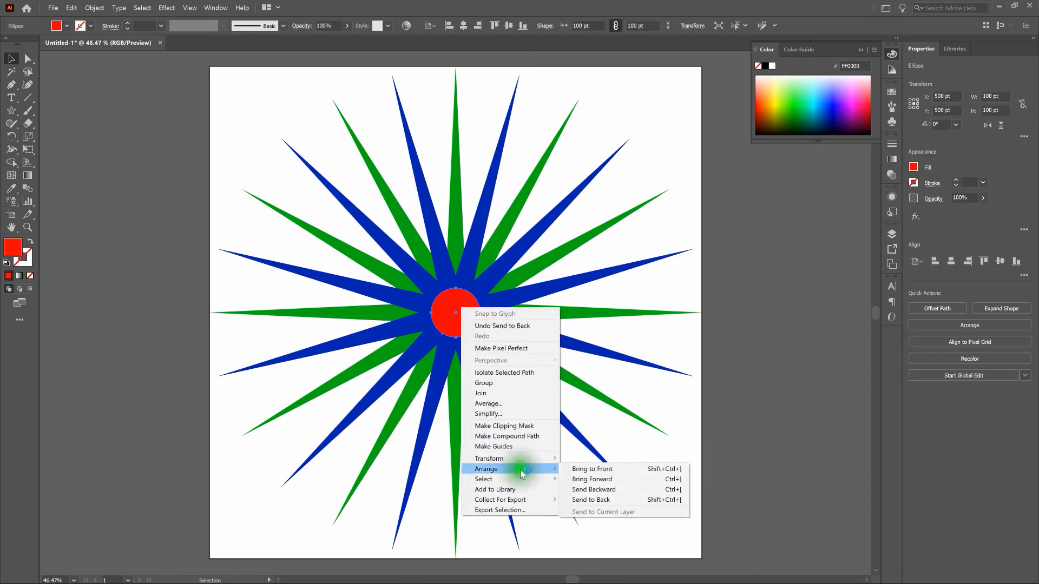
left_click(595, 489)
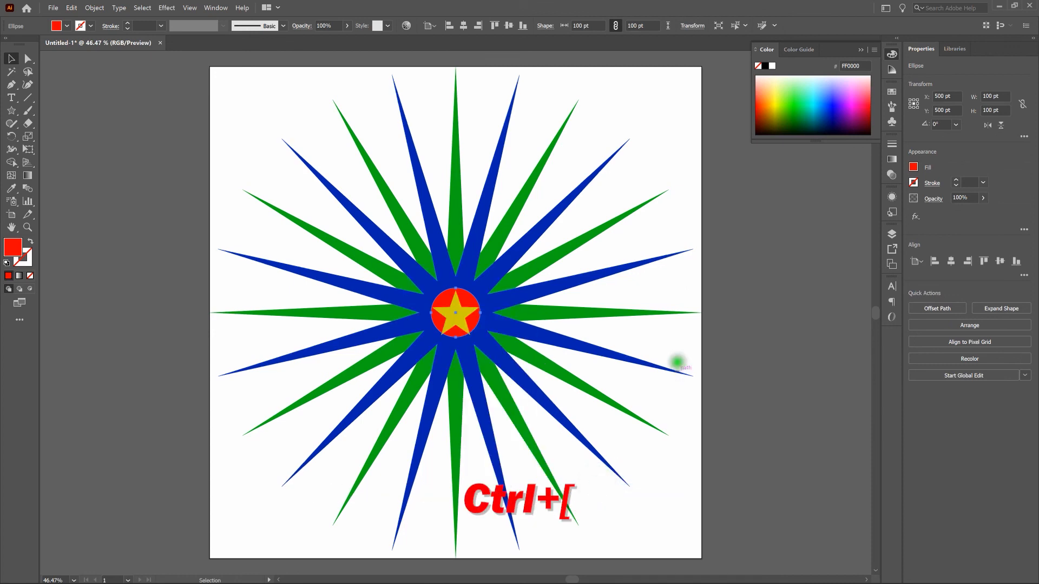
left_click(672, 359)
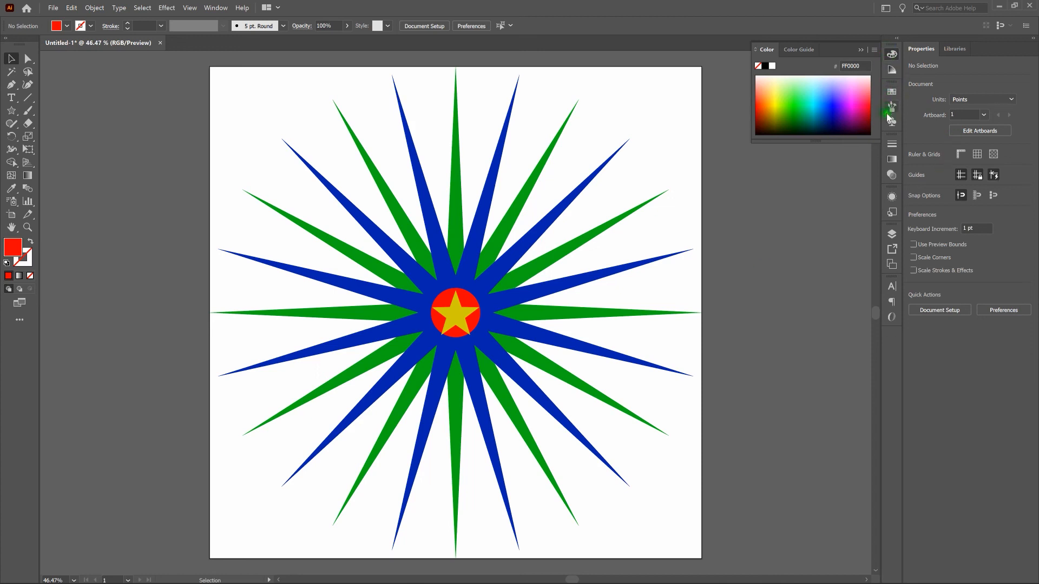
Display the document's layer list
left_click(893, 233)
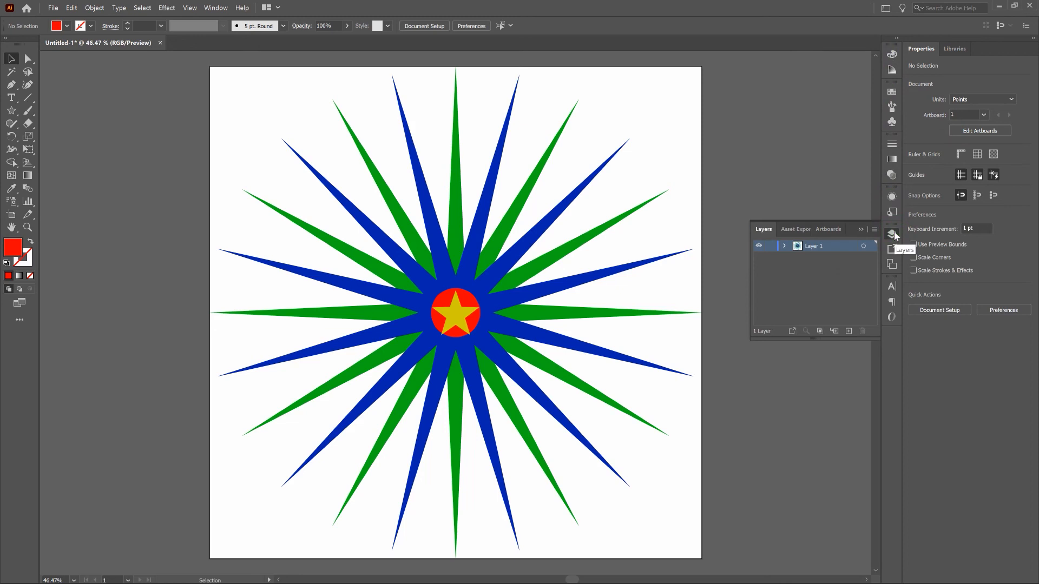
left_click(893, 233)
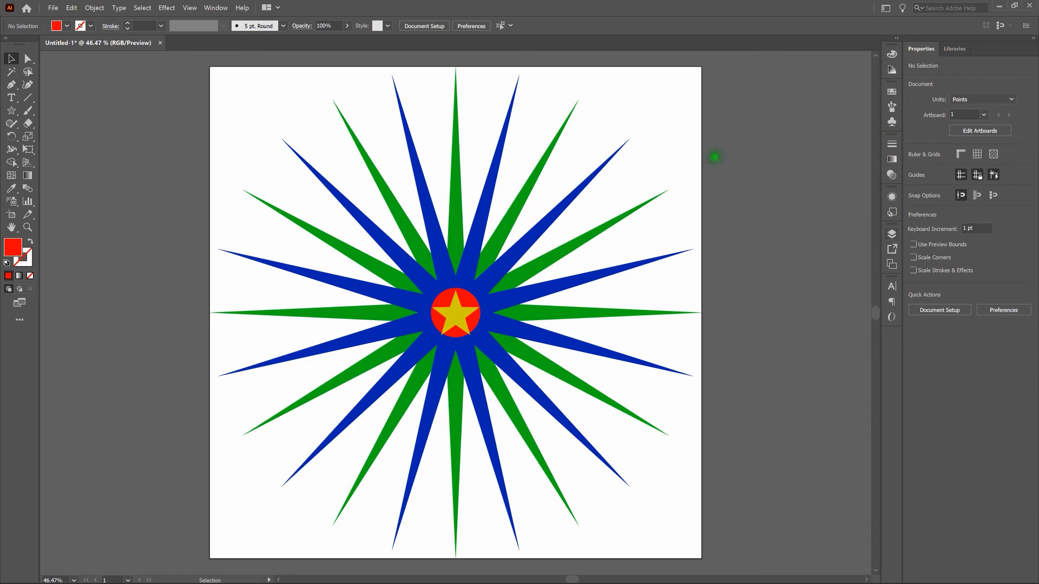
left_click(216, 7)
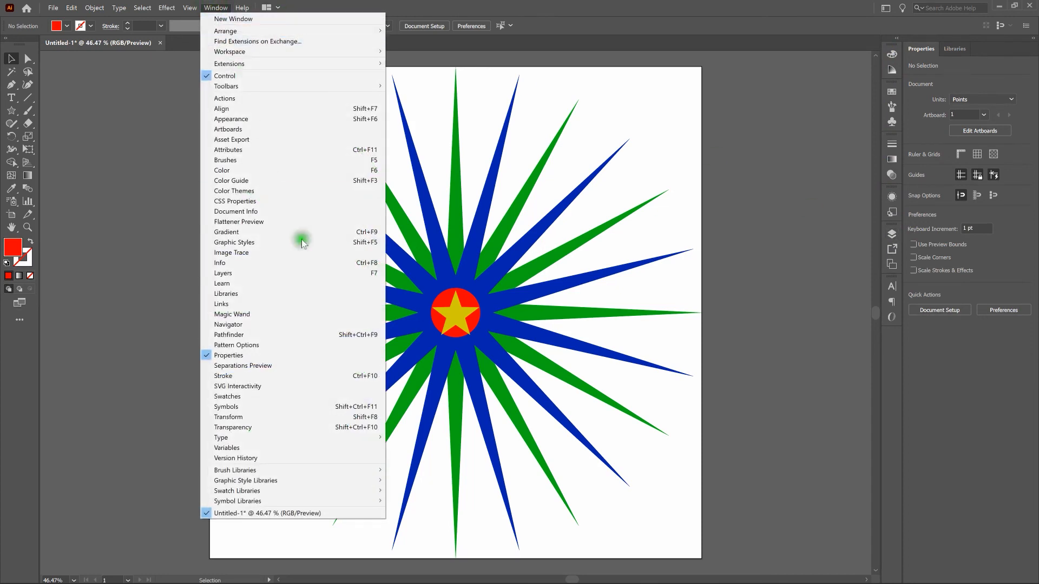
left_click(313, 273)
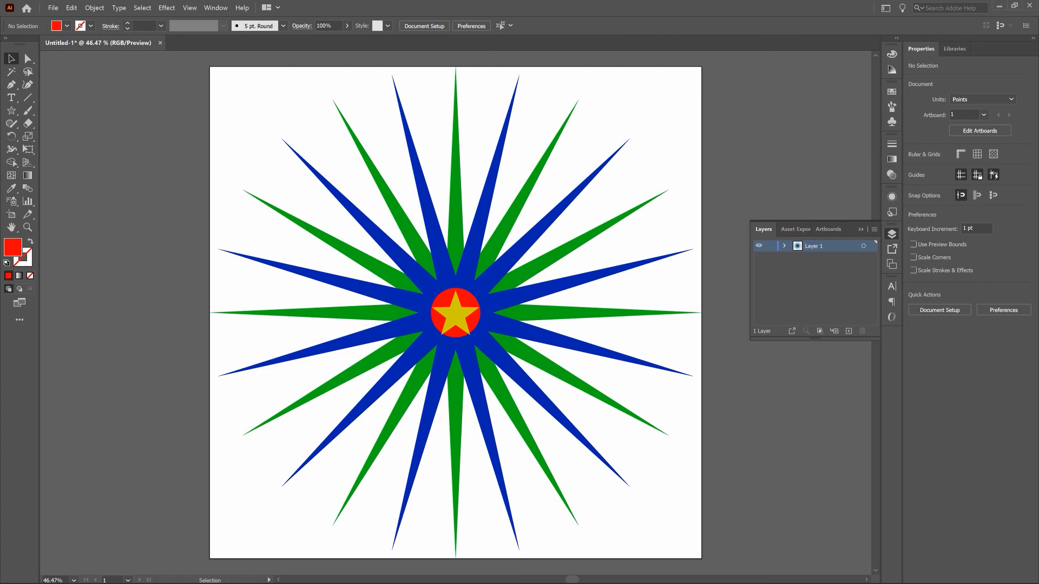
Undo the last three stacking-order changes made to the two large stars and the red circle
key("a")
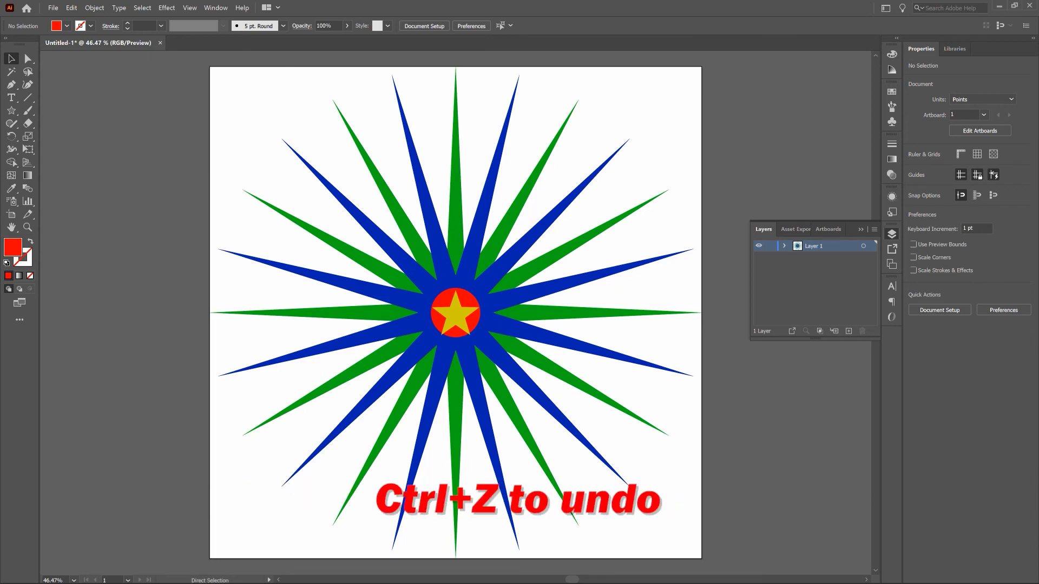
key("ctrl+z")
key("ctrl+z")
key("ctrl+z")
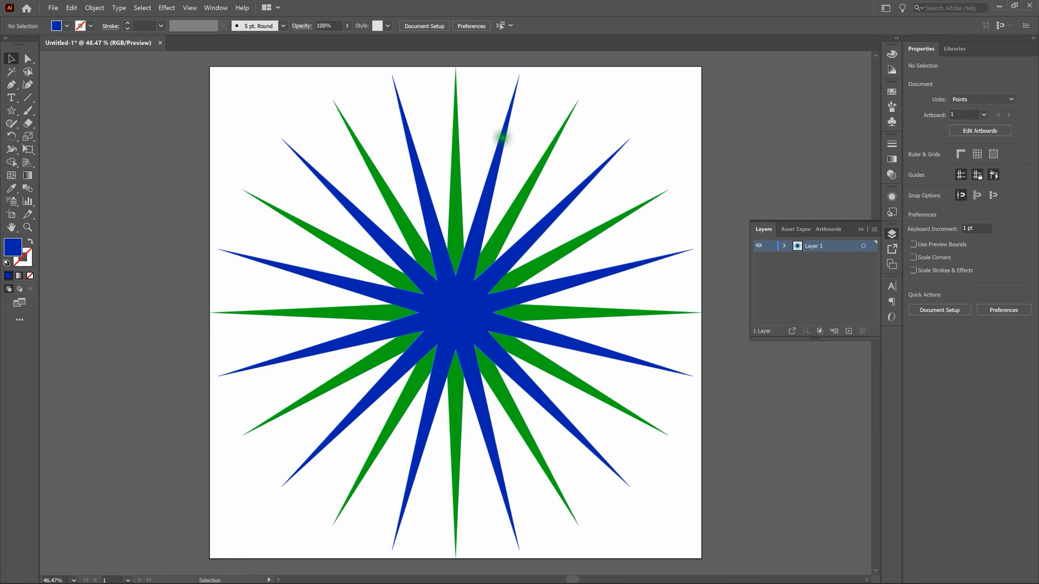
Cut the blue star from its layer and paste it in front on a new layer above
left_click(500, 136)
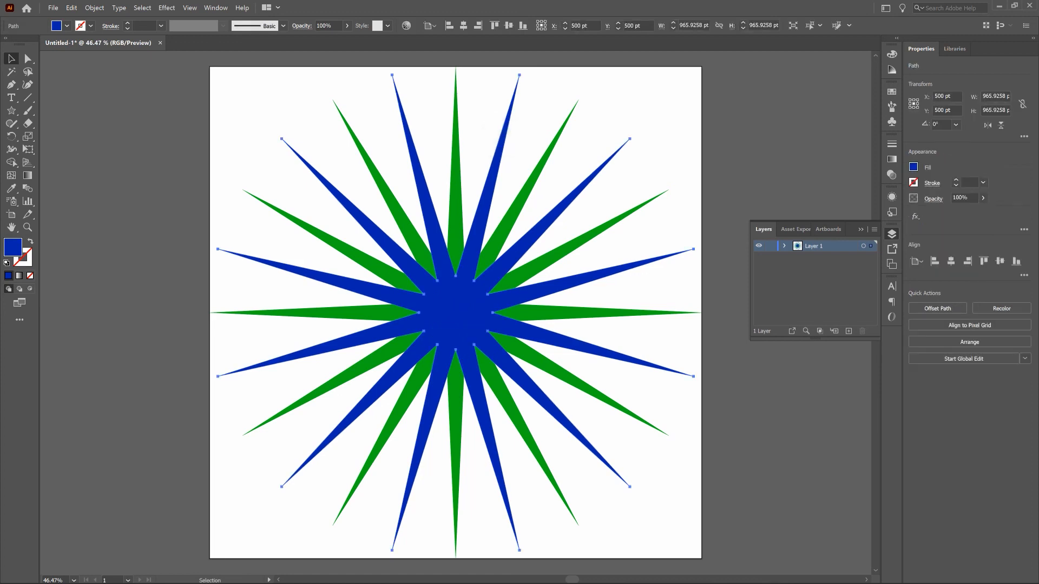
left_click(71, 8)
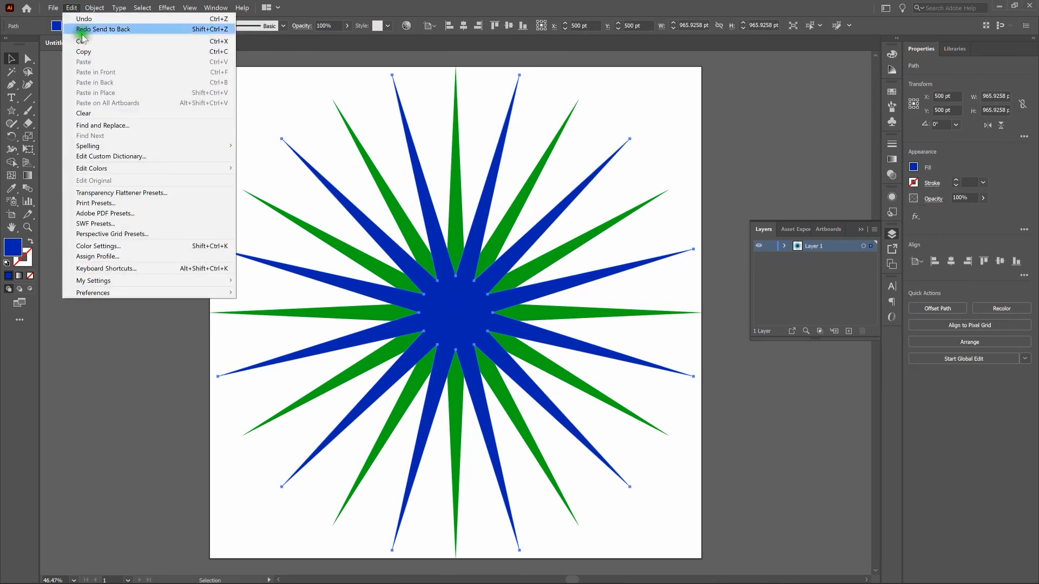
left_click(82, 41)
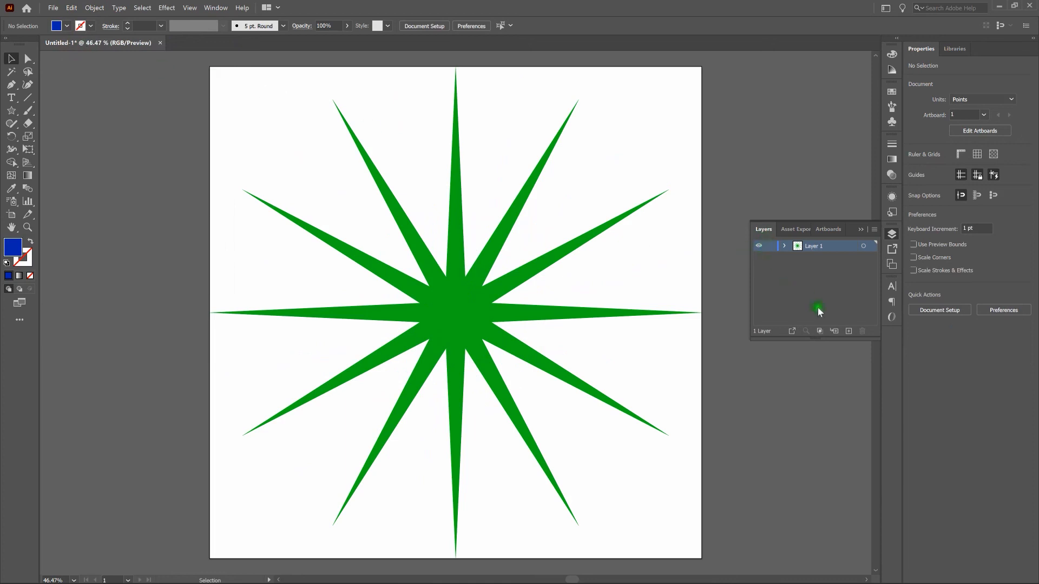
left_click(848, 331)
left_click(71, 7)
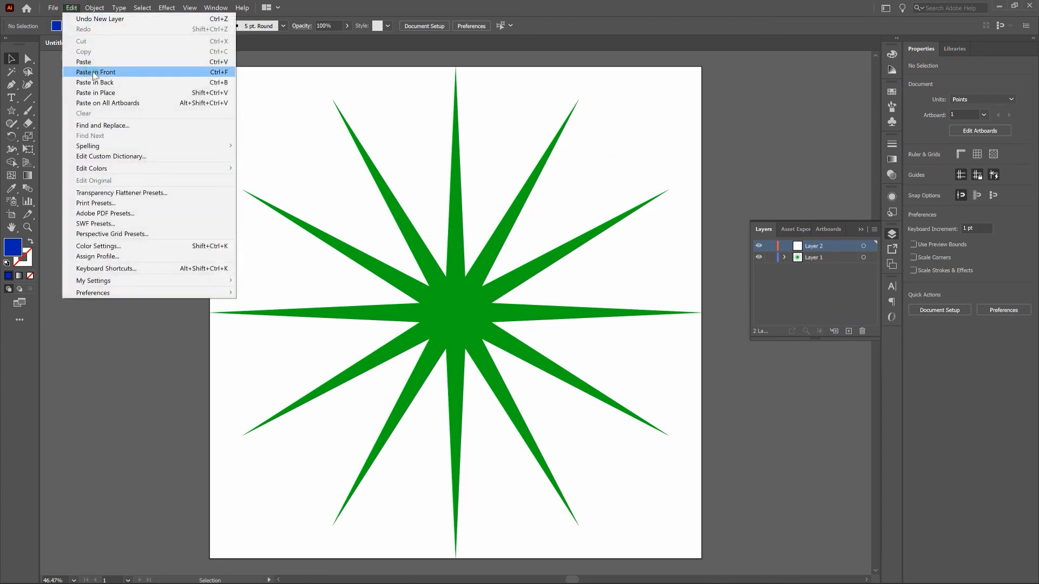
left_click(93, 72)
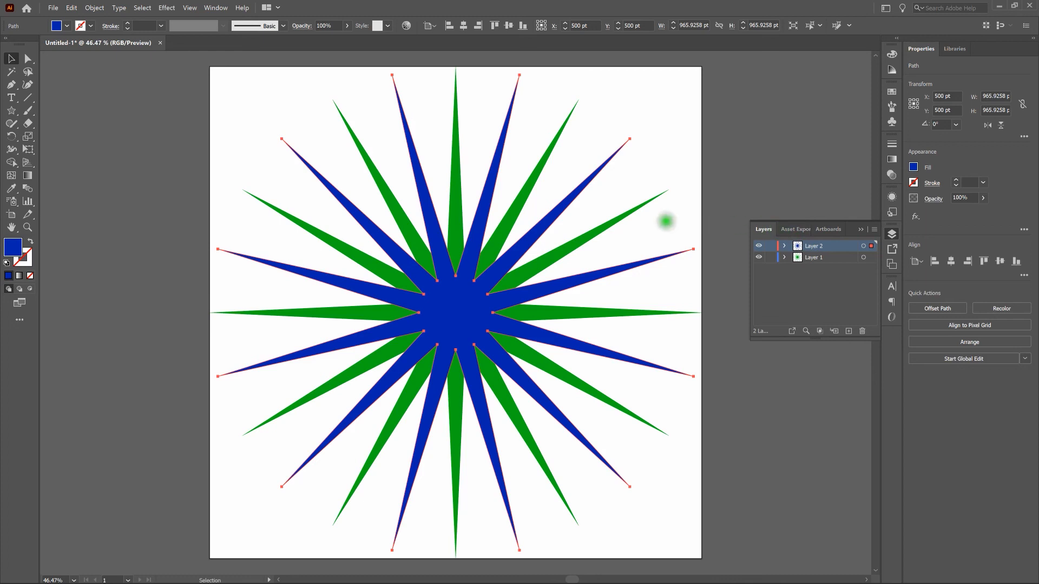
Cut the green star and paste it in front on a new layer directly above Layer 1, leaving it deselected
left_click(633, 209)
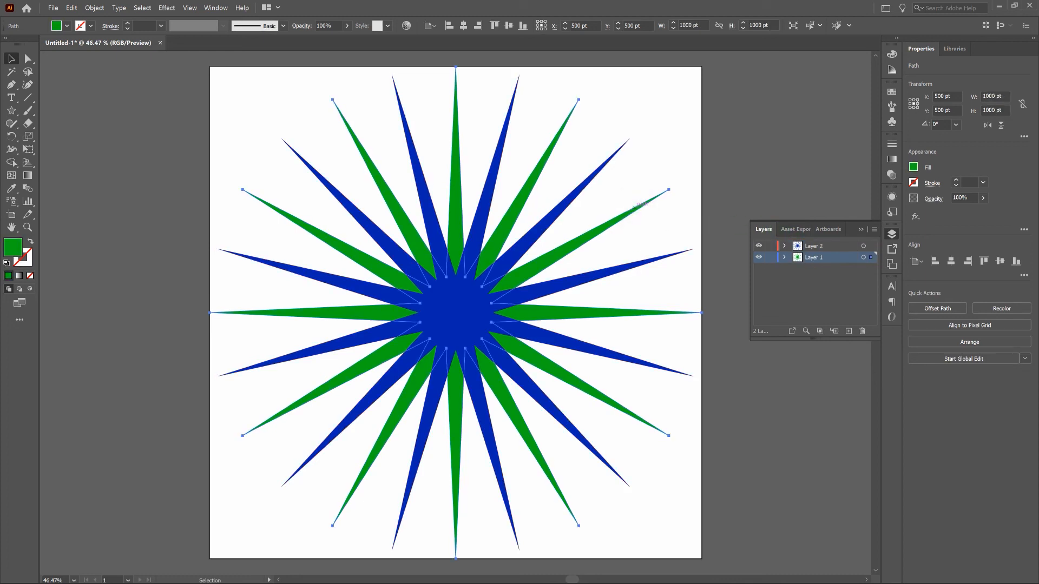
key("ctrl+x")
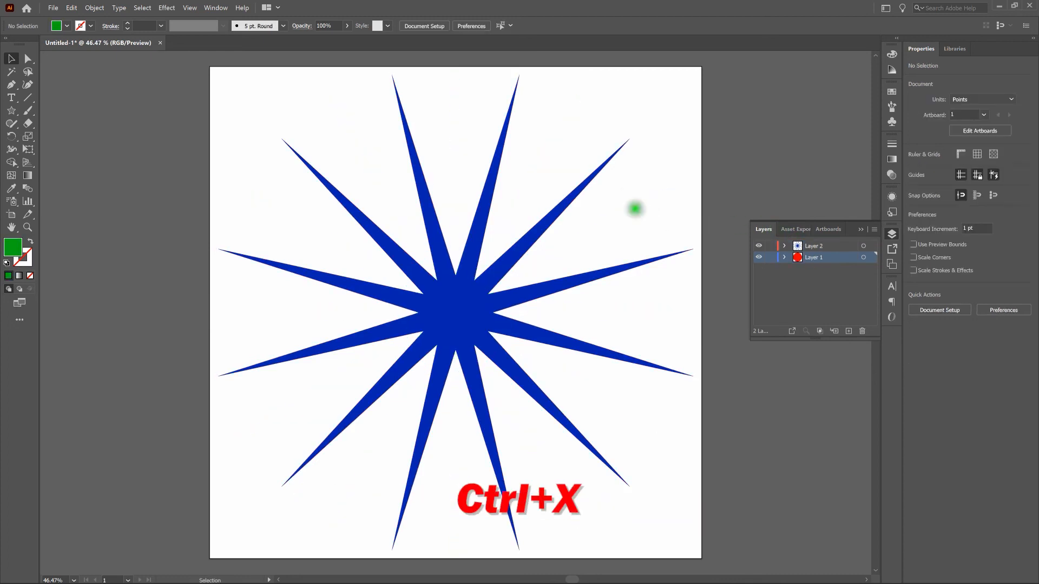
left_click(848, 331)
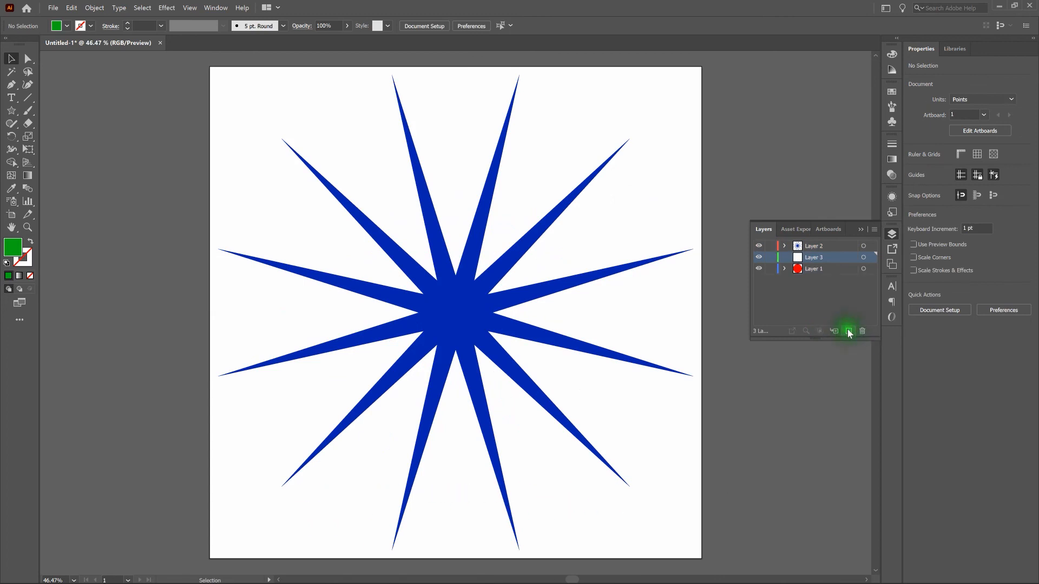
left_click(825, 259)
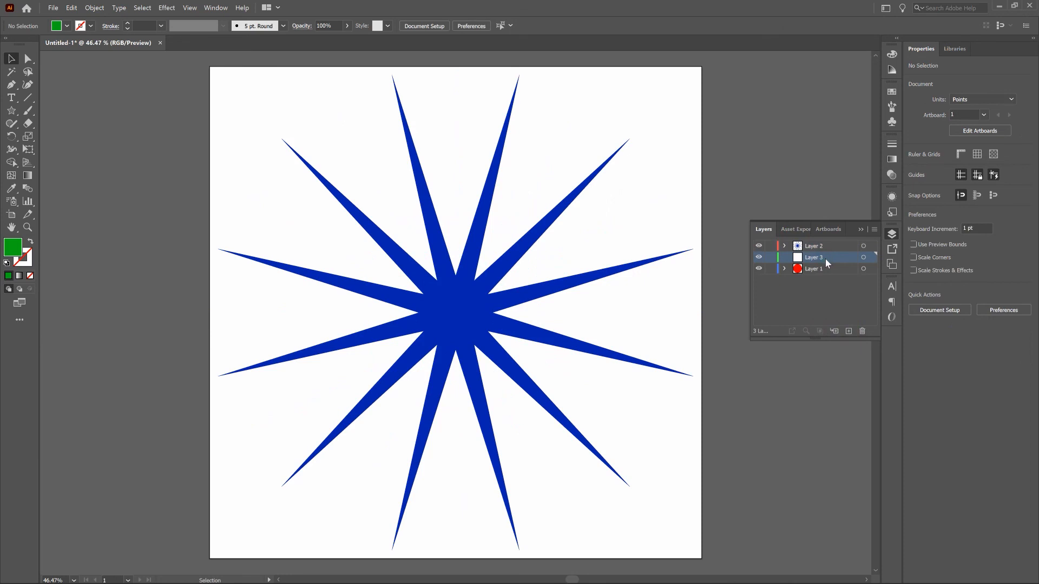
key("ctrl+f")
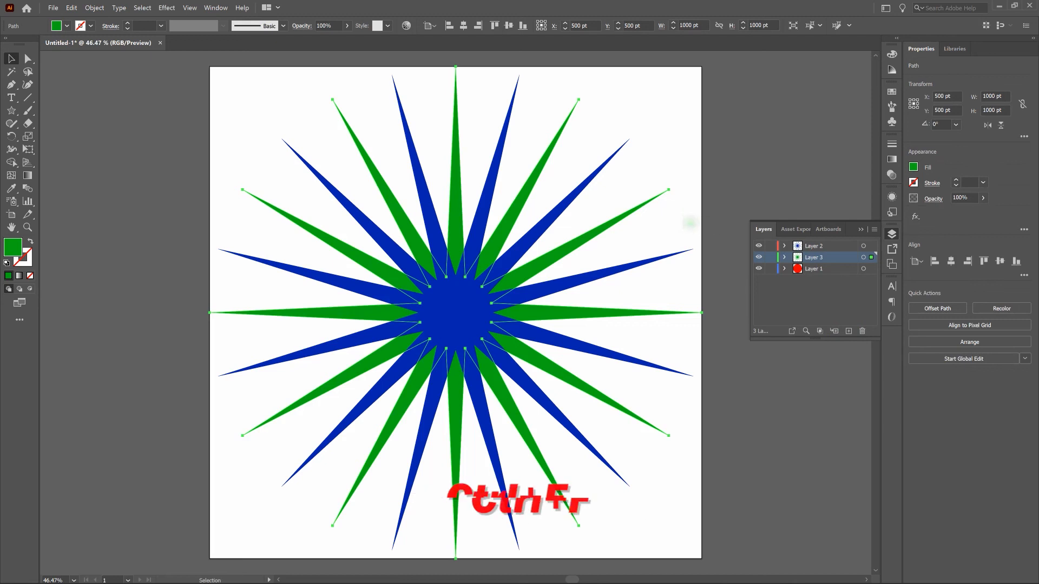
left_click(688, 223)
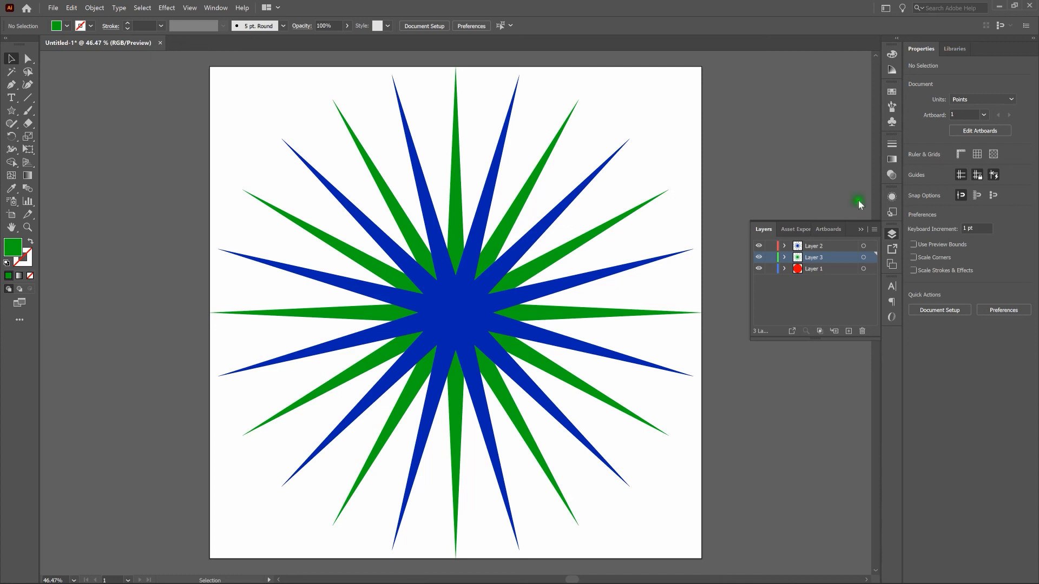
Move the green star's layer below Layer 1 and the blue star's layer to the bottom of the layer order
left_click_drag(833, 255, 835, 274)
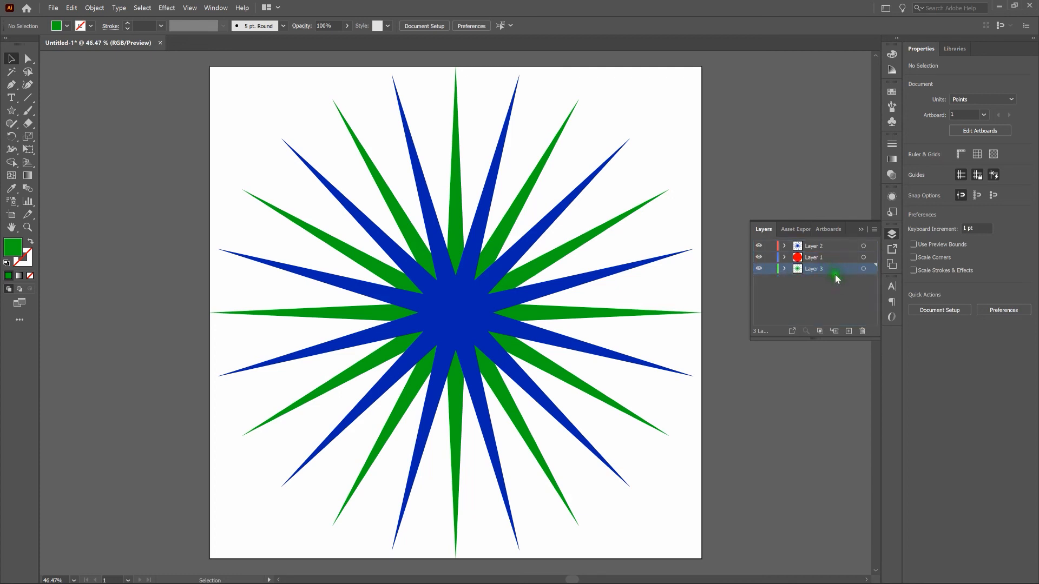
left_click(832, 246)
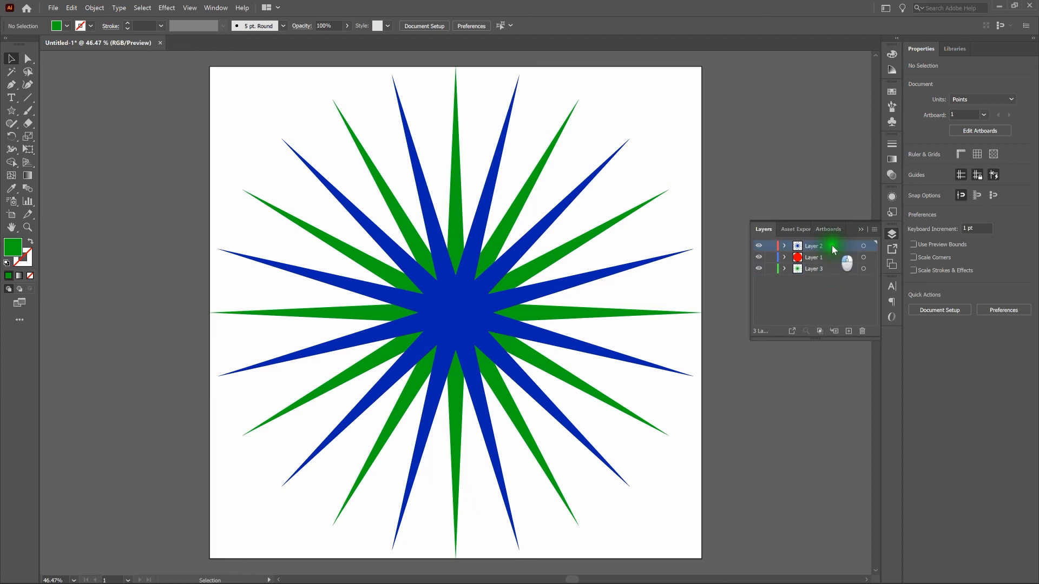
left_click_drag(832, 249, 833, 275)
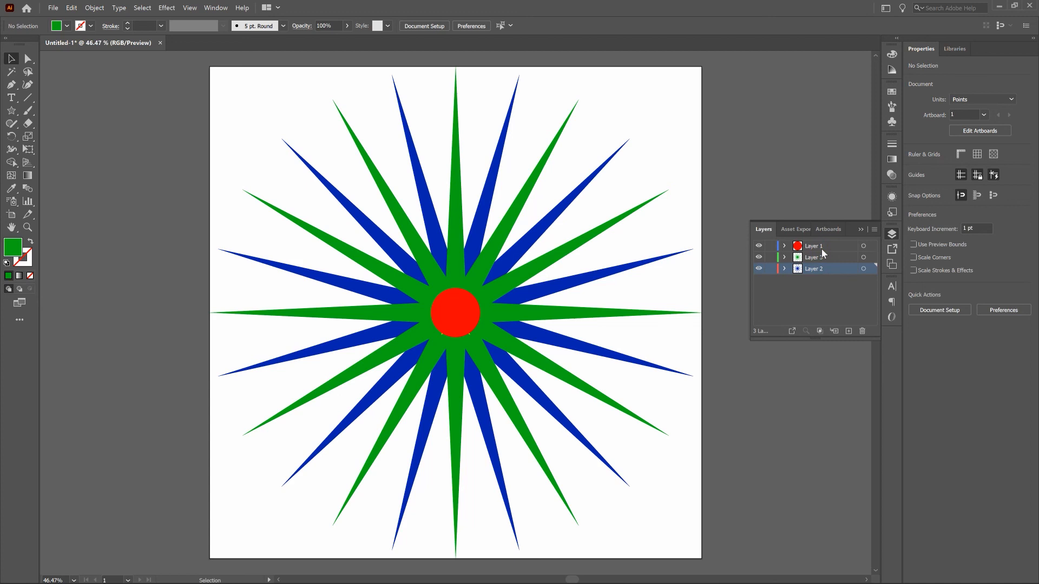
Cut the red circle from Layer 1 and paste it in front on a new layer directly above, leaving it deselected
left_click(825, 247)
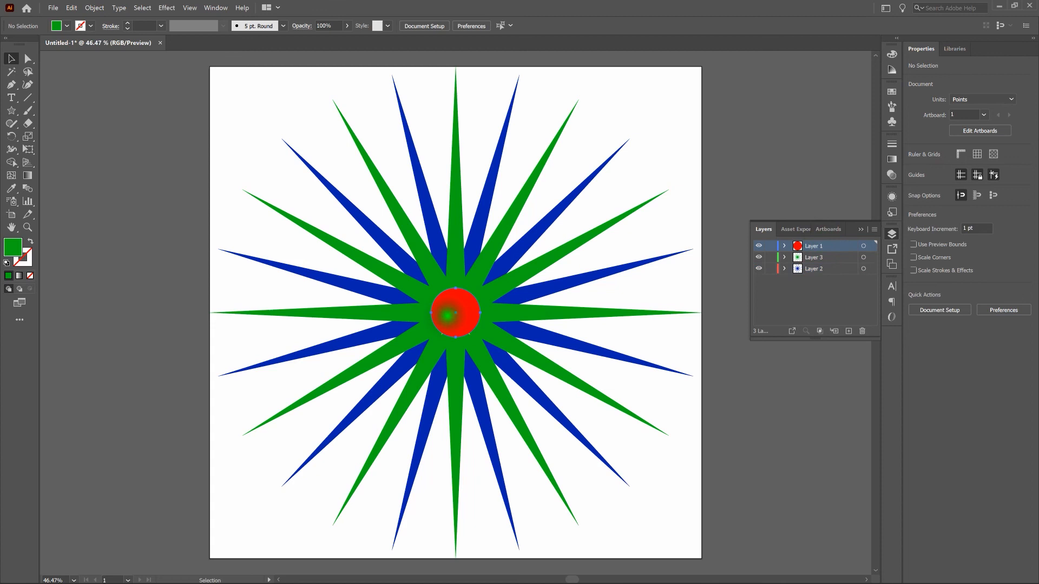
left_click(446, 315)
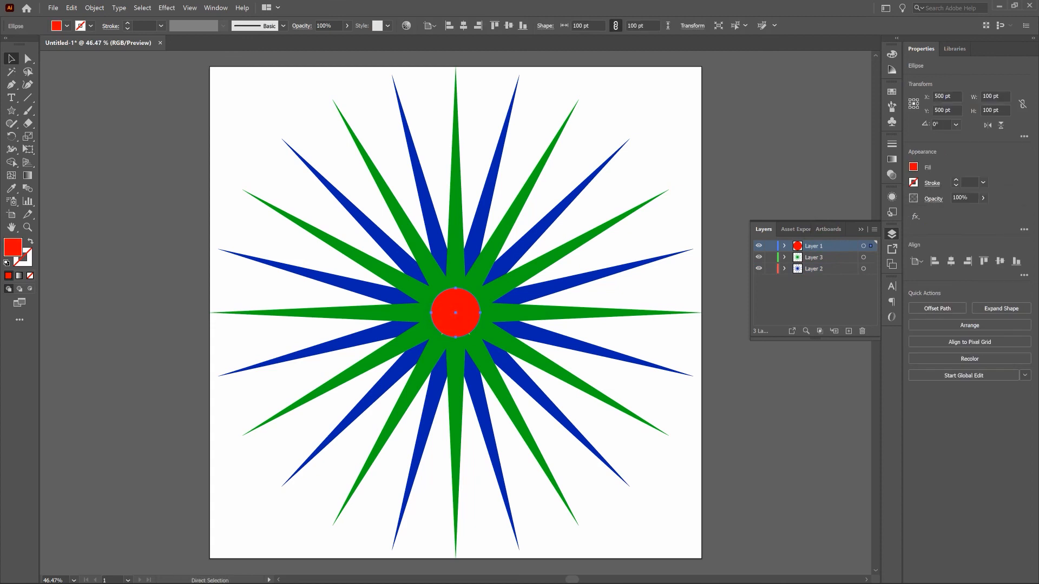
key("ctrl+x")
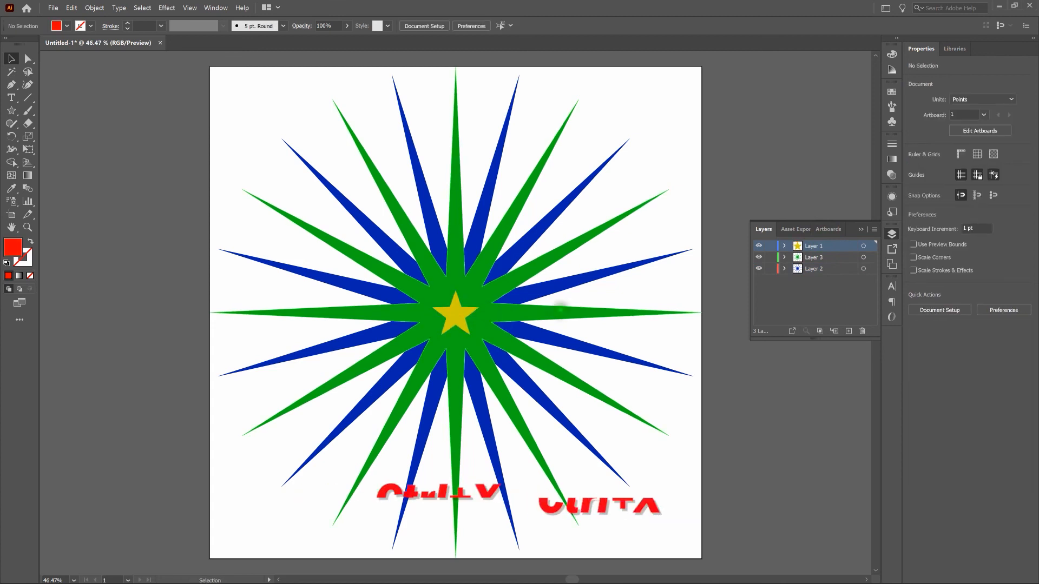
left_click(848, 331)
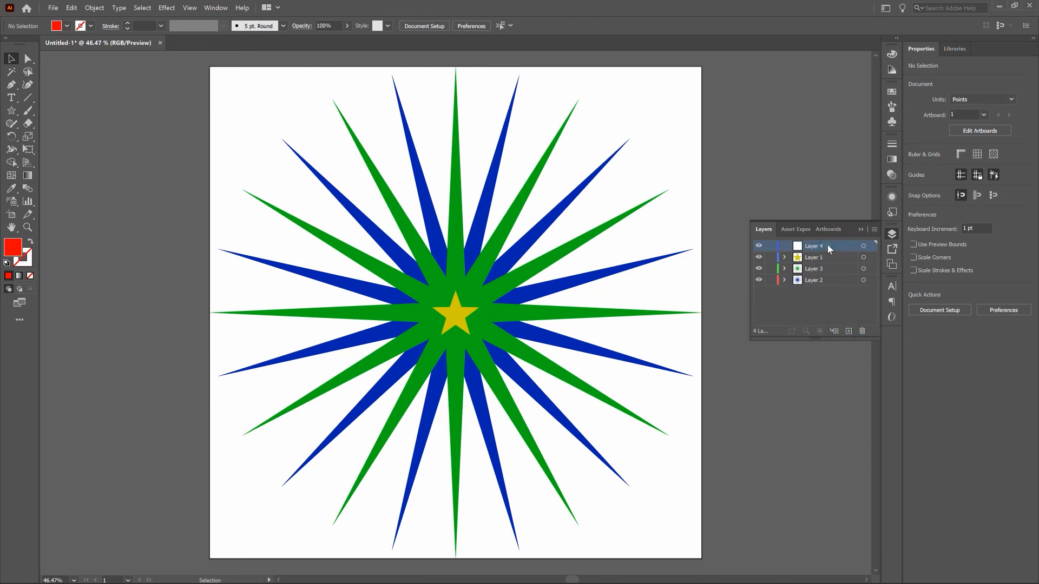
key("ctrl+f")
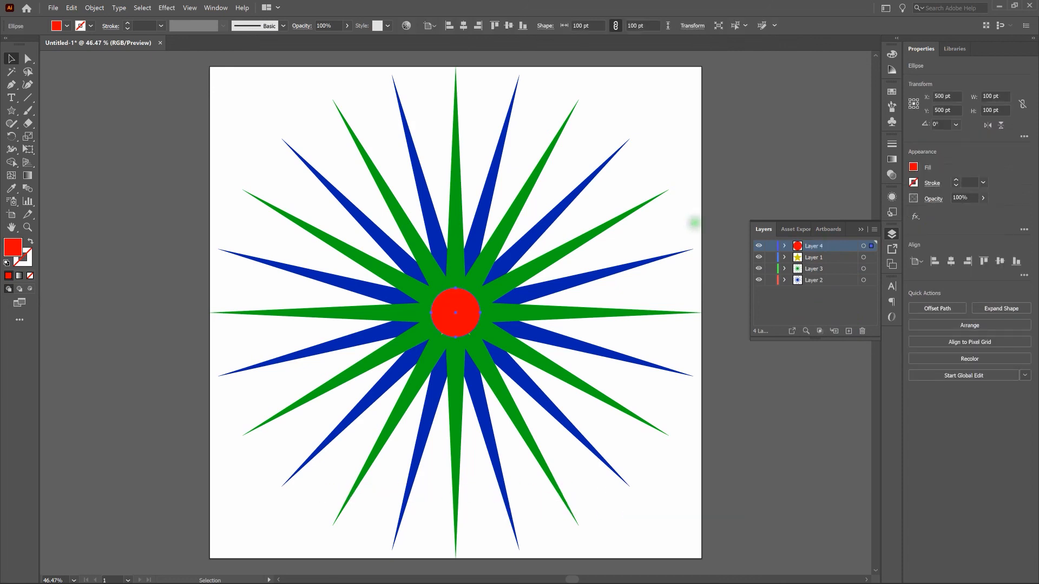
left_click(691, 222)
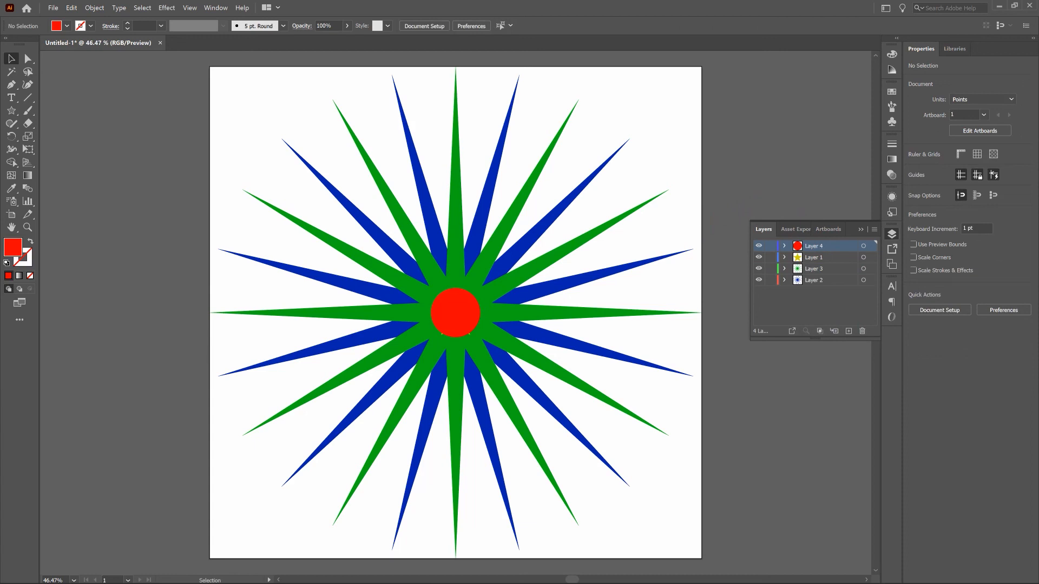
Move the red circle's layer directly below the yellow star's layer
left_click(838, 247)
left_click(836, 258, "shift")
left_click_drag(835, 258, 836, 260)
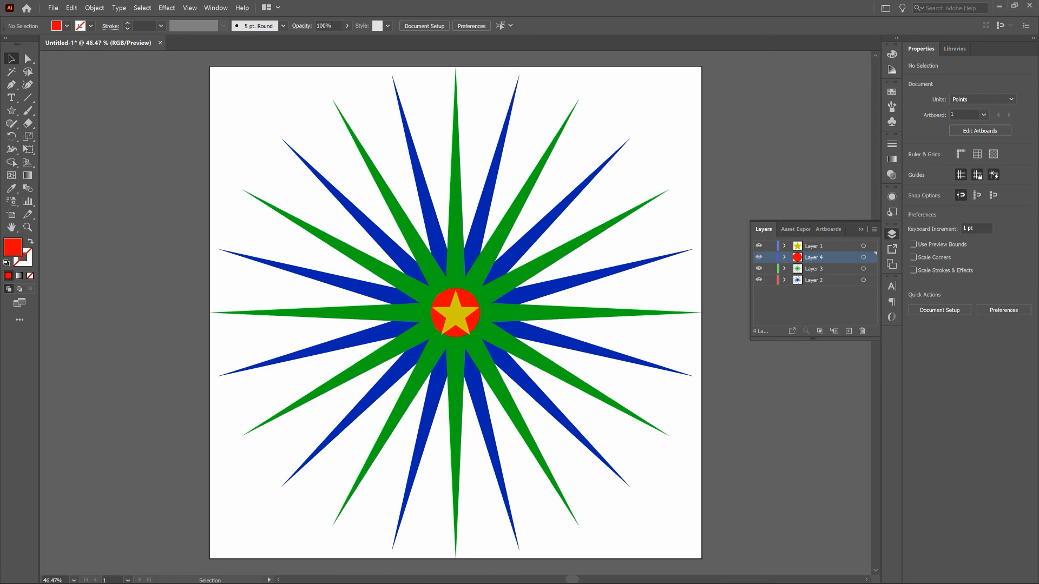
Rename the yellow star's layer Yellow Star and the red circle's layer Red Circle
left_click(820, 250)
double_click(819, 247)
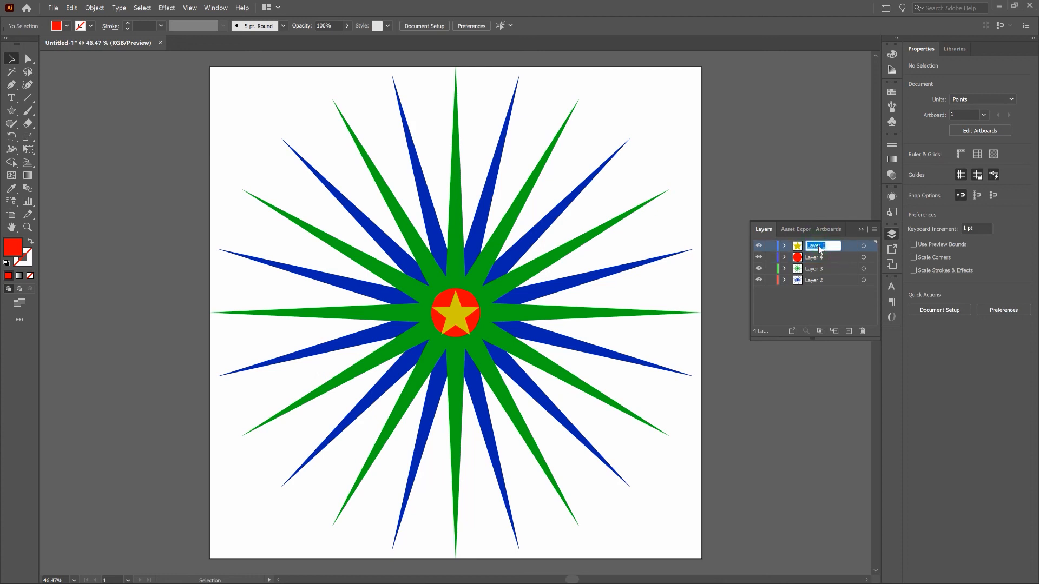
type("Yellow Star")
left_click(836, 257)
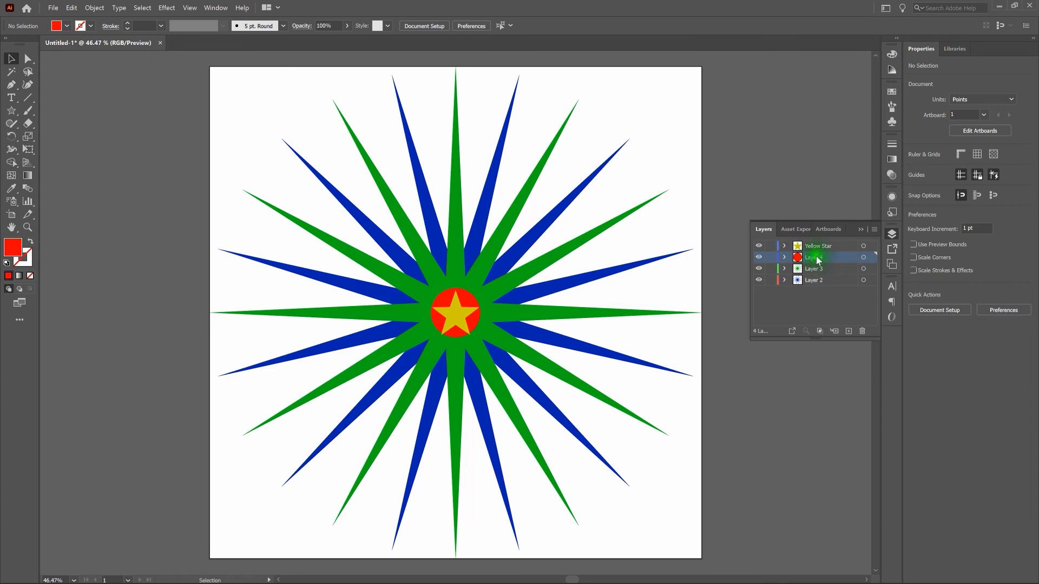
double_click(816, 257)
type("Red Circle")
Rename the green star's layer Green Star and the blue star's layer Blue Star, leaving no layer highlighted
left_click(816, 269)
double_click(816, 269)
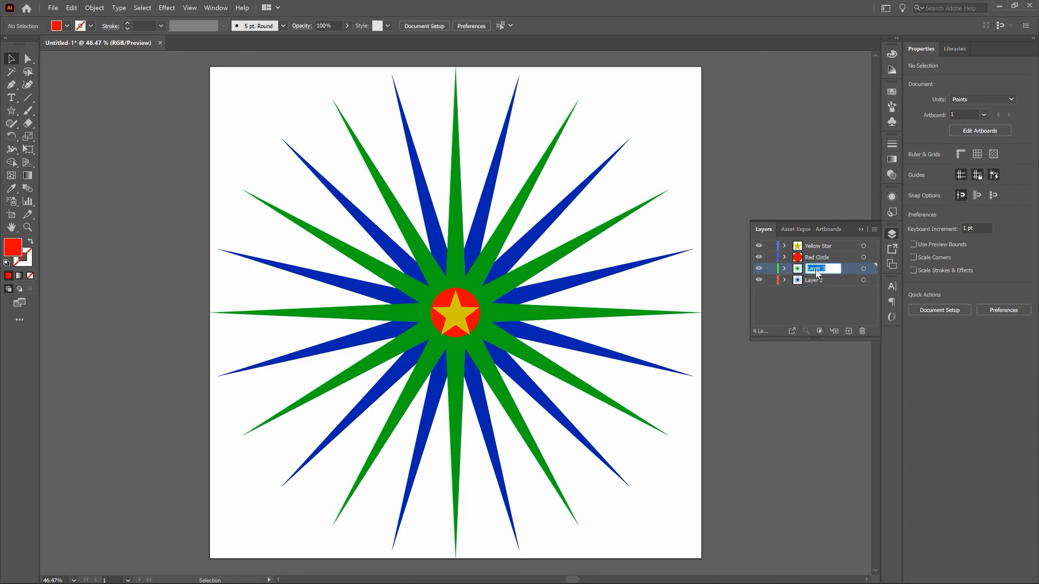
type("Green Star")
left_click(822, 280)
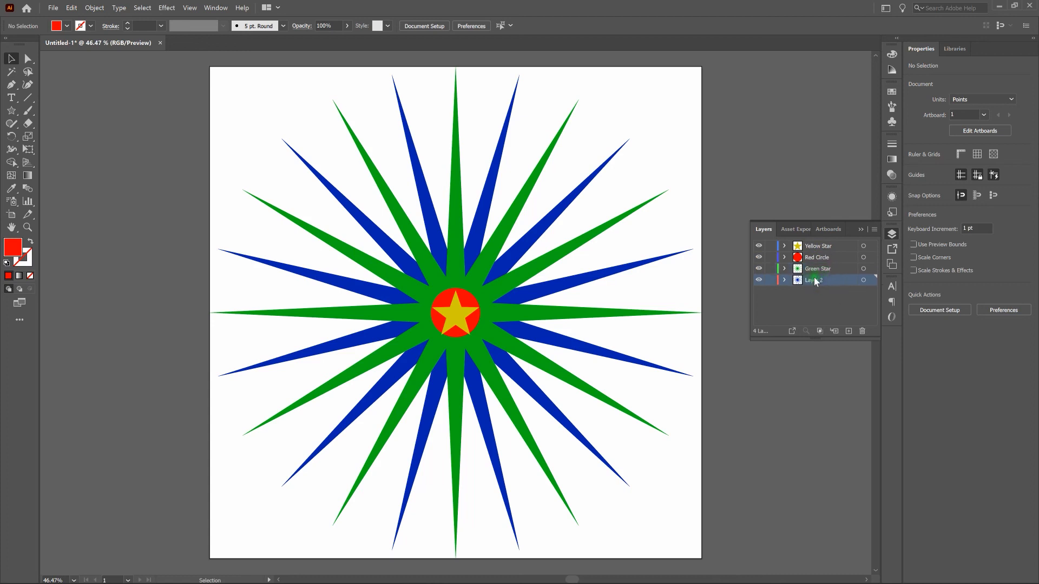
double_click(815, 280)
type("Blue Star")
left_click(793, 306)
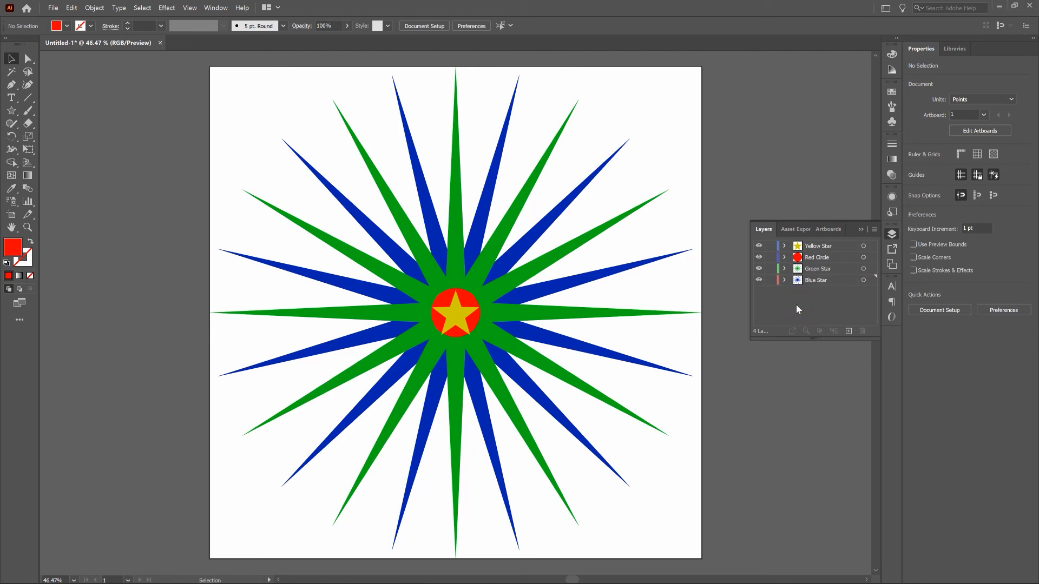
Move the Blue Star layer to the top of the layer order and return it to the bottom
left_click(820, 283)
left_click_drag(836, 280, 833, 242)
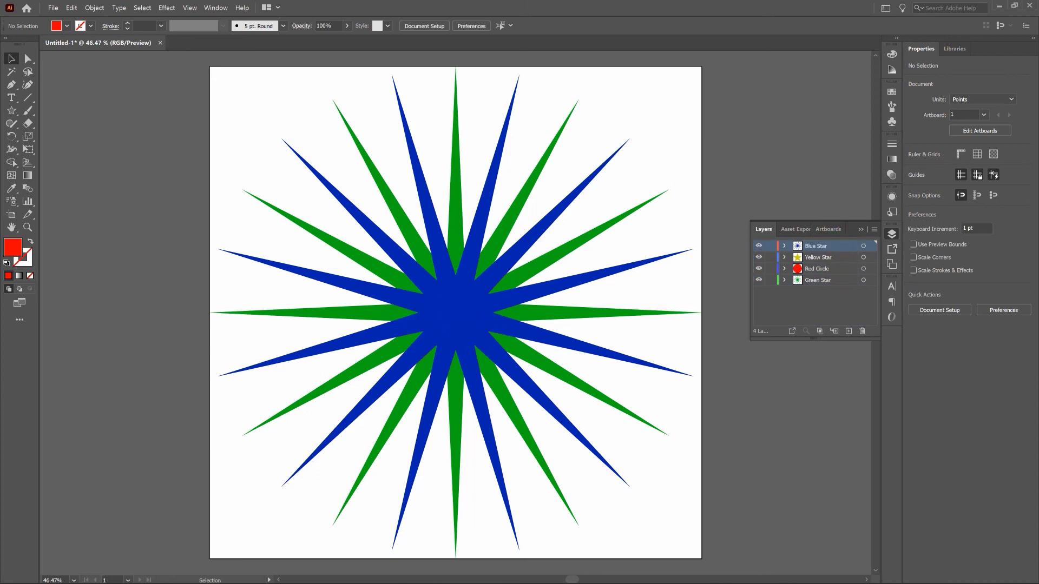
left_click(475, 305)
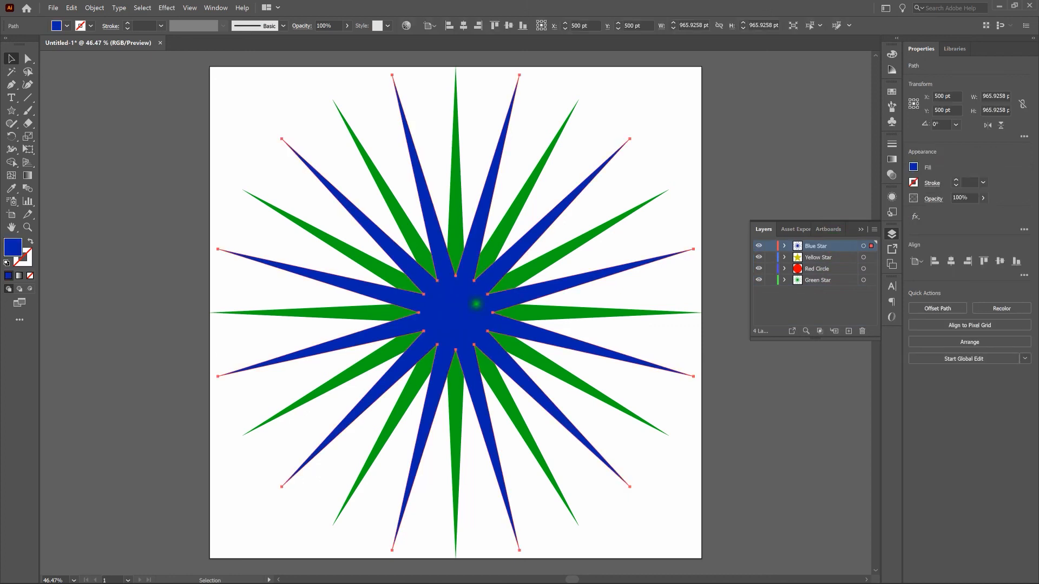
left_click(586, 145)
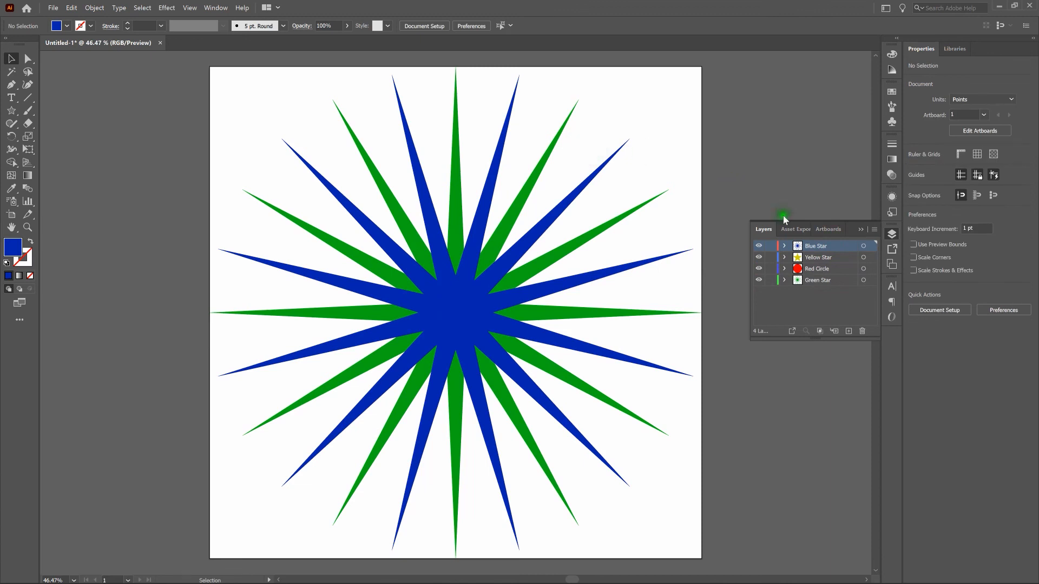
mouse_move(839, 247)
left_mouse_down()
mouse_move(839, 269)
mouse_move(817, 282)
mouse_move(836, 288)
left_mouse_up()
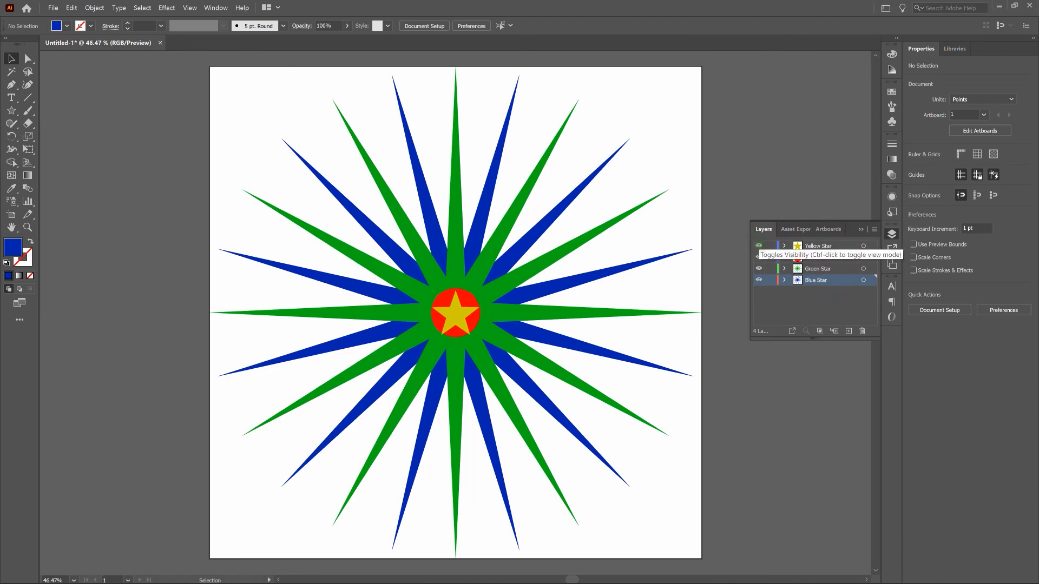
Temporarily hide the Yellow Star layer to select the red circle beneath it, and show the layer again
left_click(758, 245)
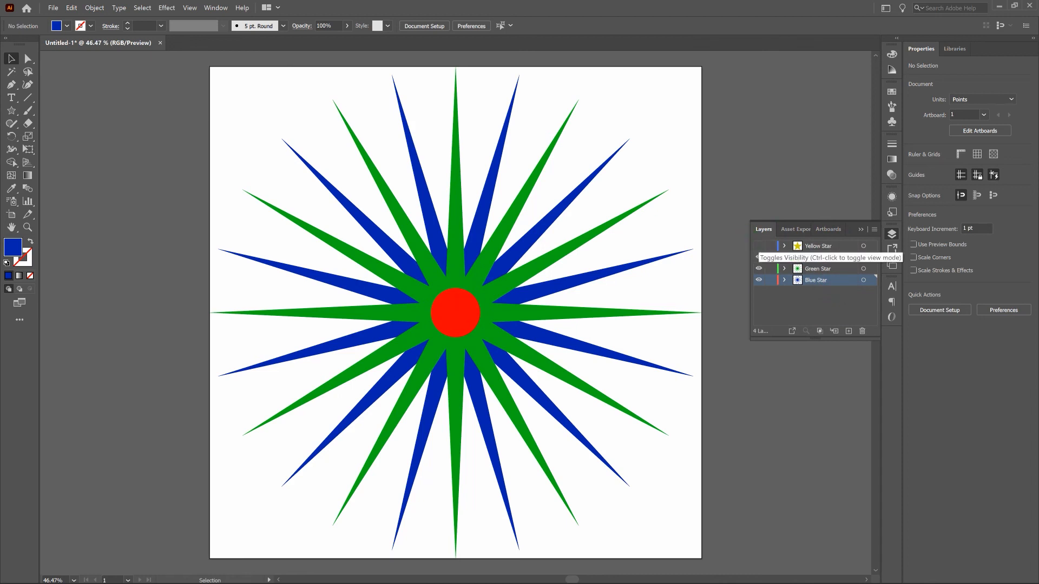
left_click(817, 246)
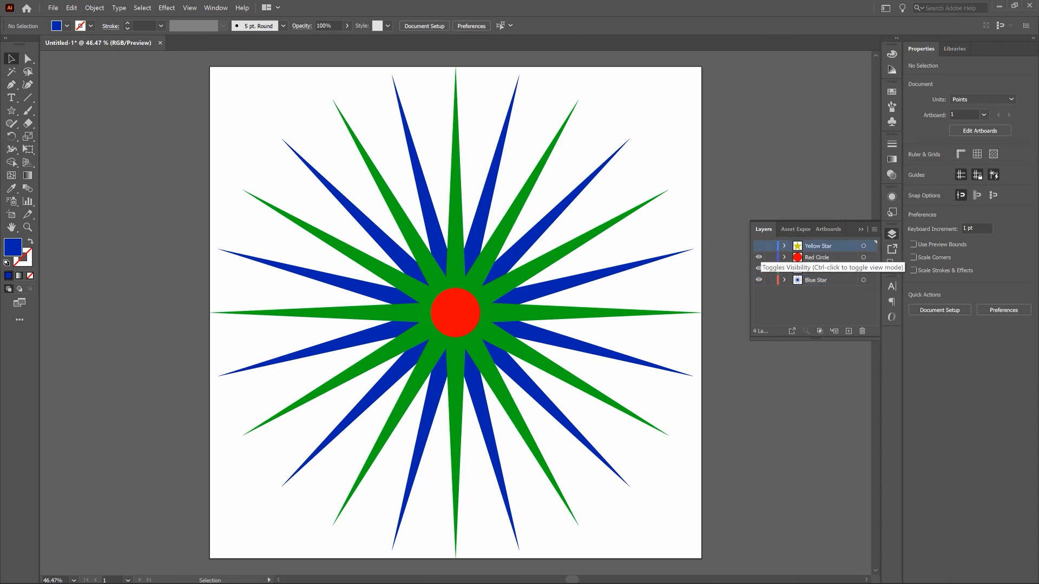
left_click(456, 299)
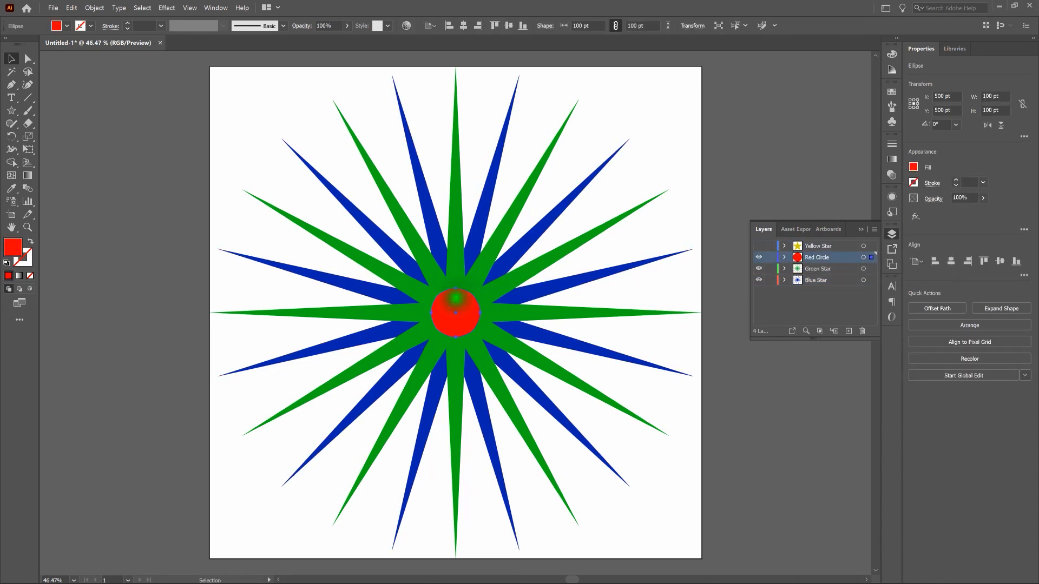
left_click(564, 232)
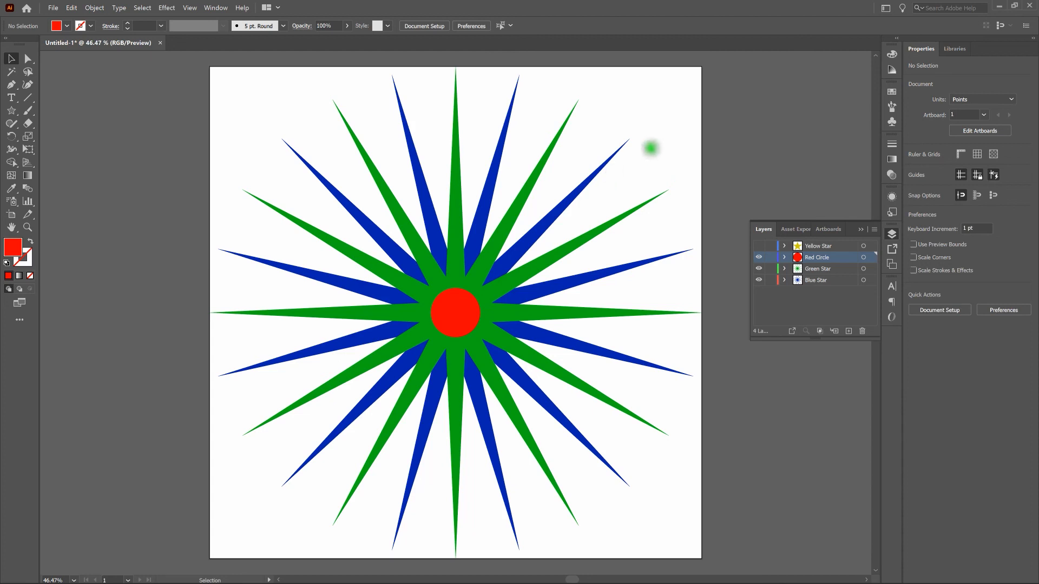
left_click(757, 246)
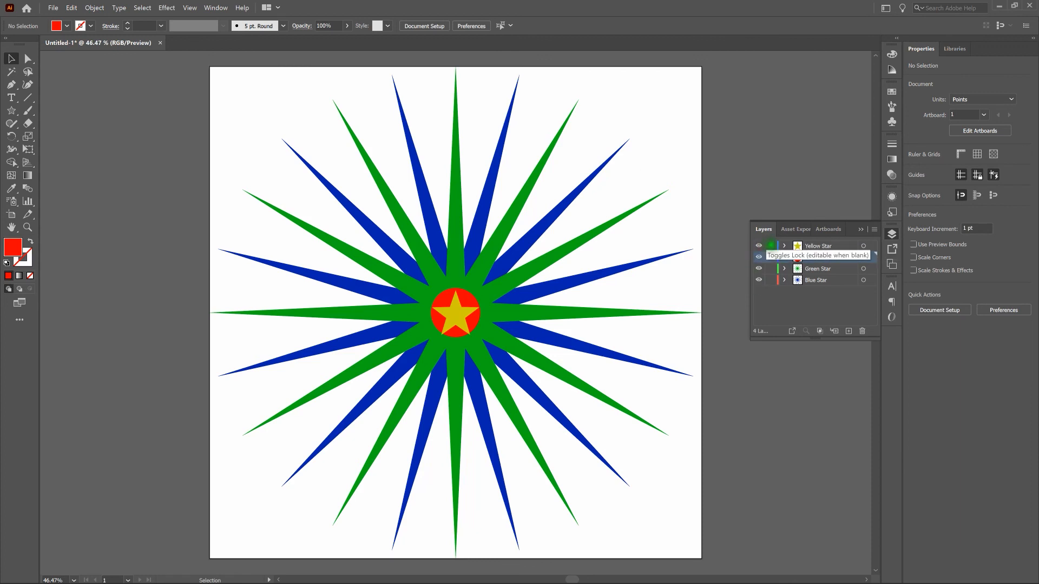
Lock the Yellow Star layer, select the red circle, green star and blue star in turn, and clear the selection
left_click(770, 245)
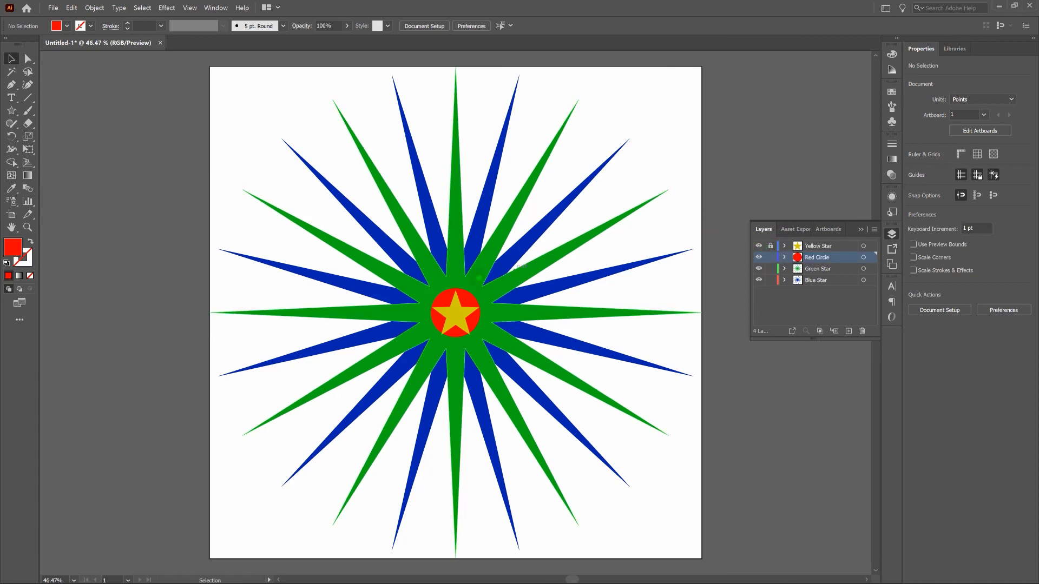
left_click(453, 310)
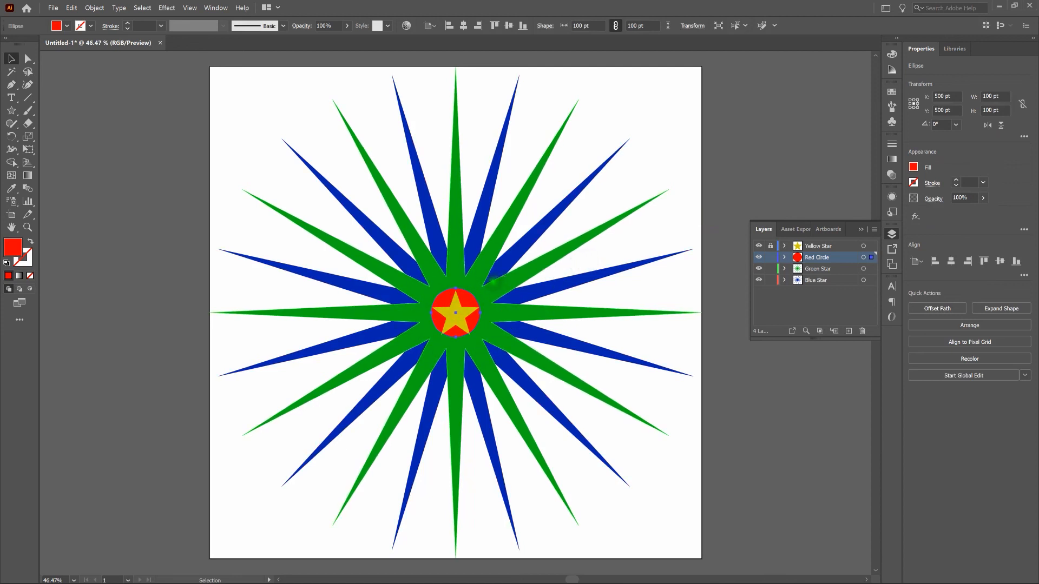
left_click(492, 297)
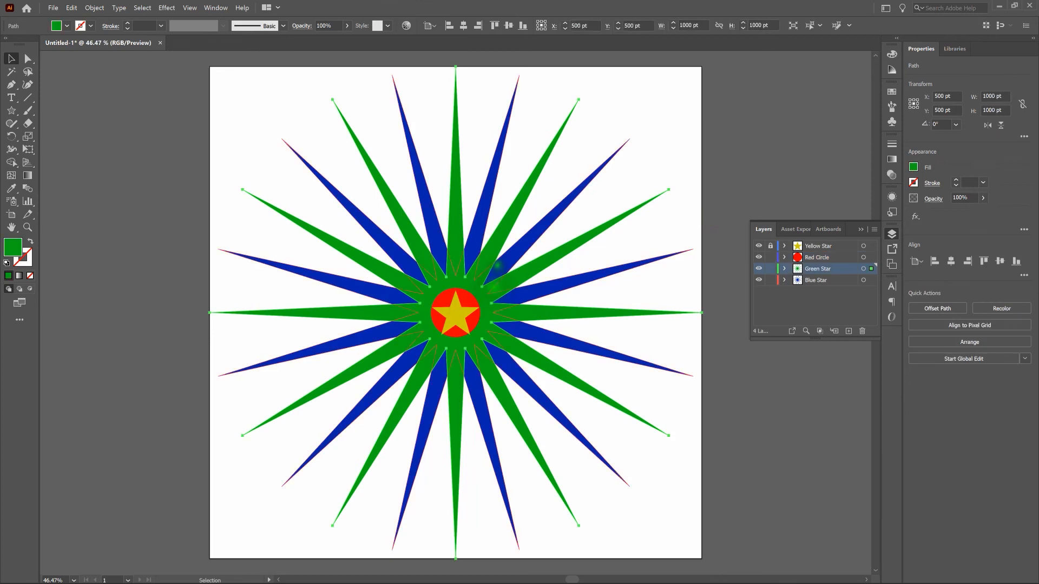
left_click(498, 268)
left_click(592, 253)
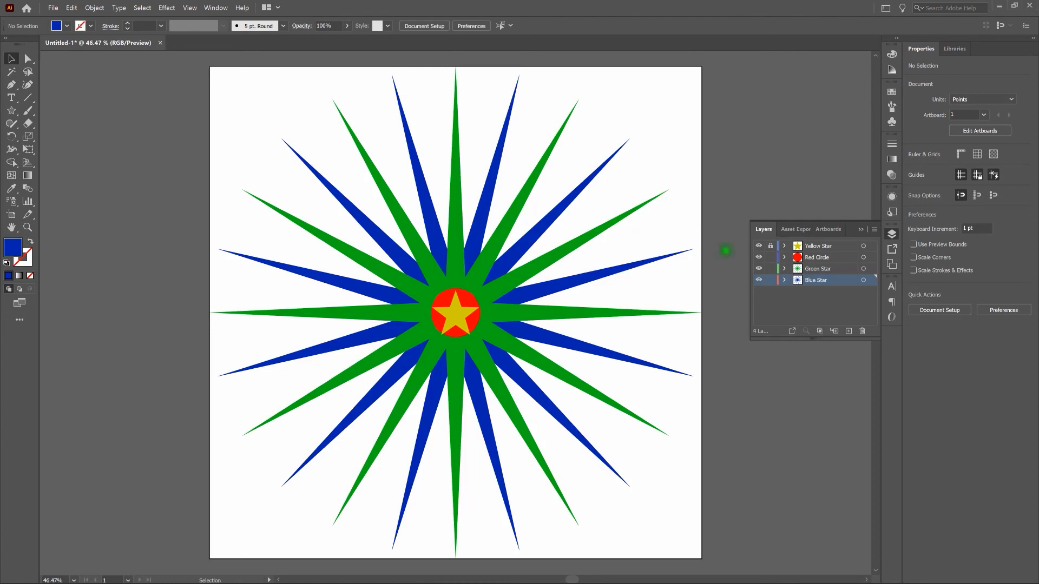
Unlock the Yellow Star layer, lock the Red Circle, Green Star and Blue Star layers, and select the yellow star with a selection area across the centre
left_click(771, 245)
left_click(770, 257)
left_click_drag(770, 268, 770, 280)
left_click(13, 58)
left_click_drag(365, 255, 576, 405)
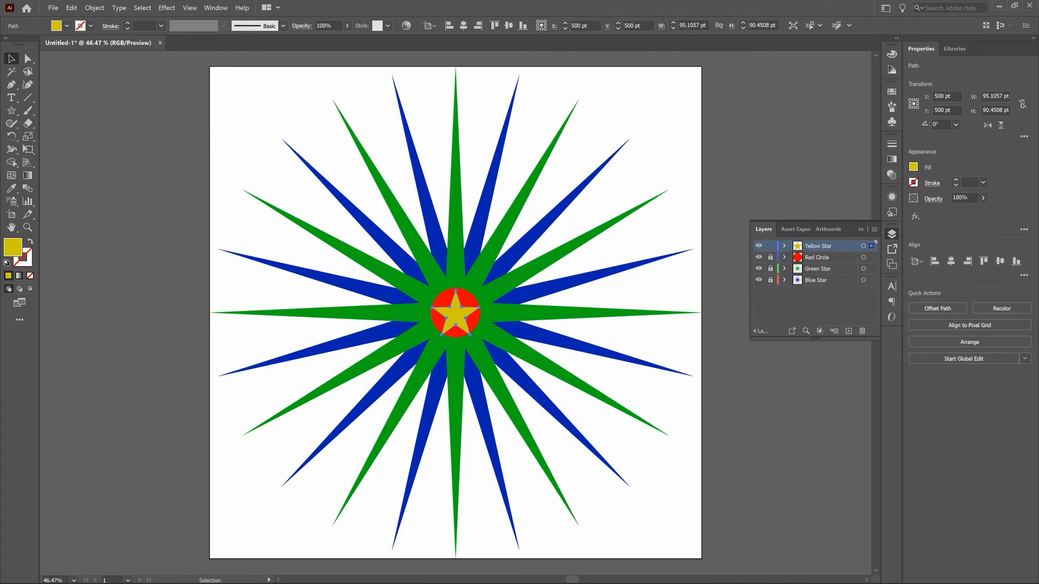
Nudge the yellow star up about 4 pt inside the red circle and deselect it
key("Up")
key("Up")
key("Up")
key("Up")
left_click(644, 340)
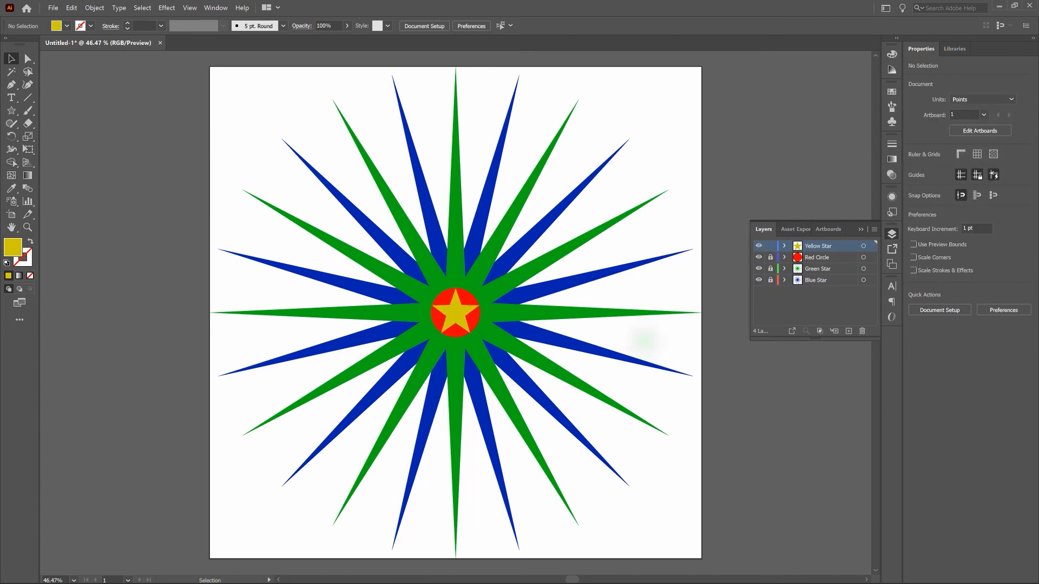
Unlock the Red Circle, Green Star and Blue Star layers
left_click(771, 257)
left_click(770, 268)
left_click(770, 279)
Start exporting the artwork as a Photoshop (*.PSD) file named Layers
left_click(54, 8)
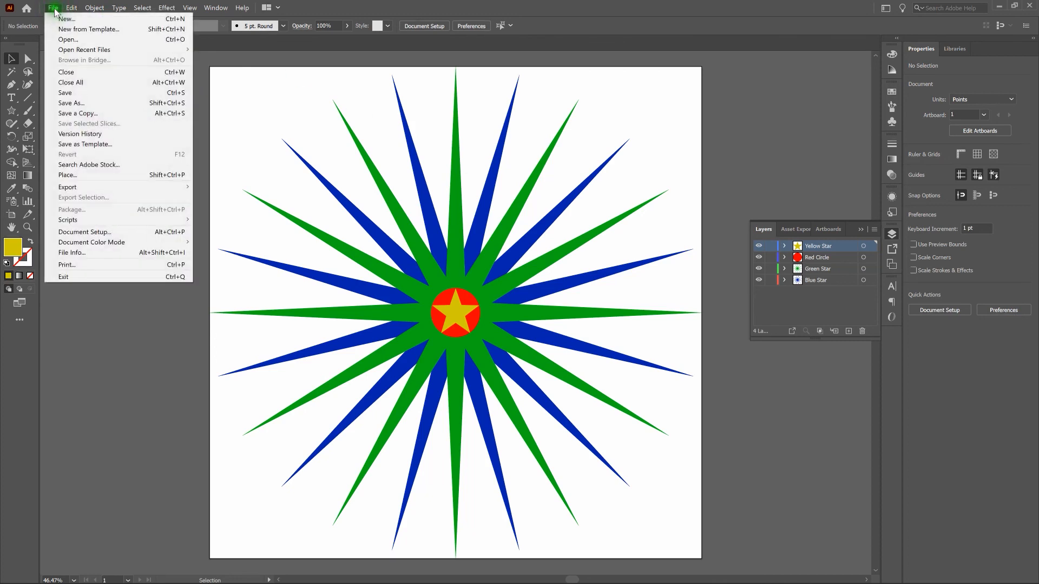
left_click(92, 186)
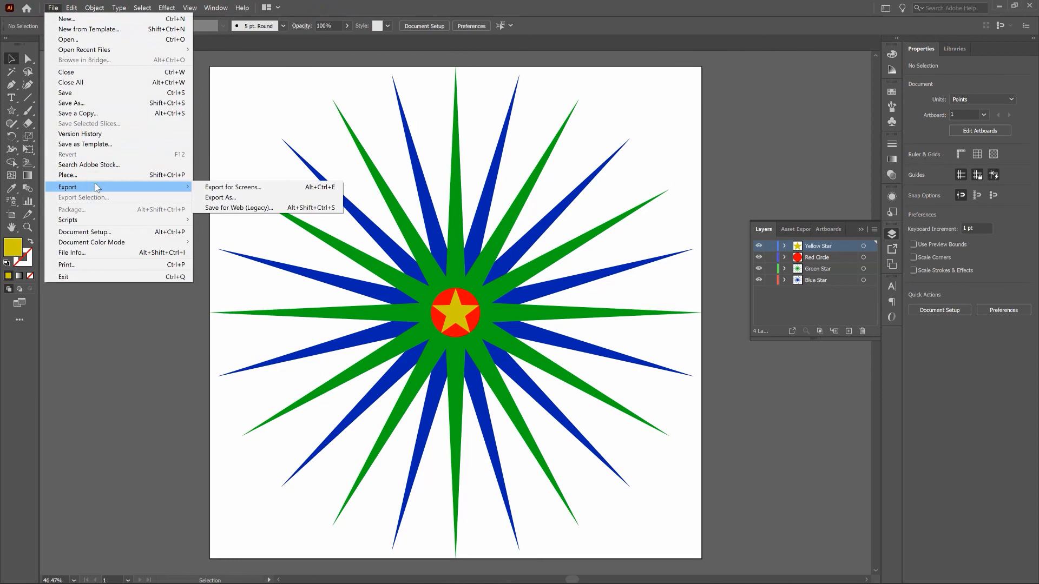
left_click(212, 198)
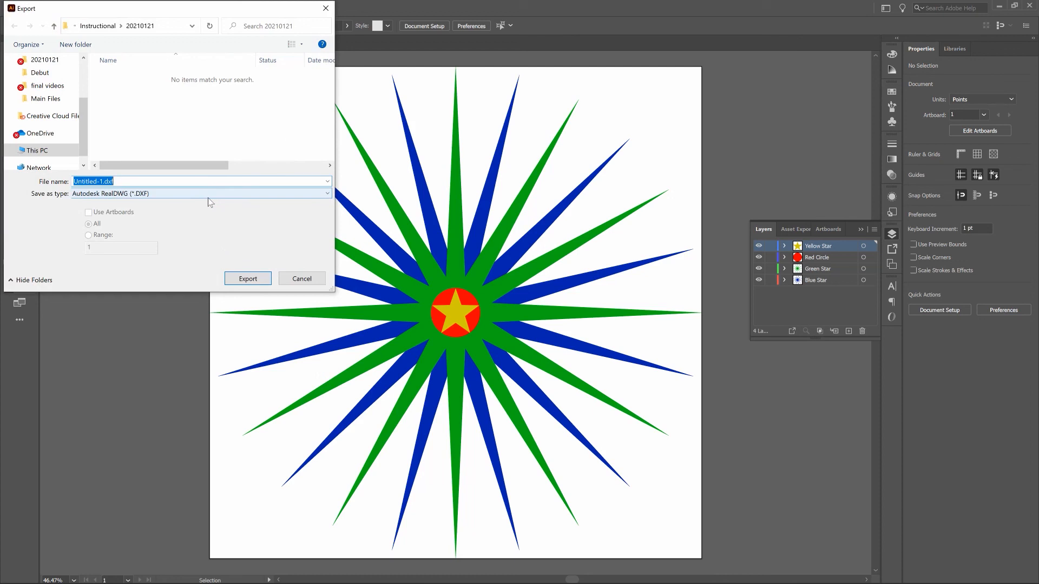
type("Layesr")
key("BackSpace")
key("BackSpace")
type("rs")
left_click(166, 193)
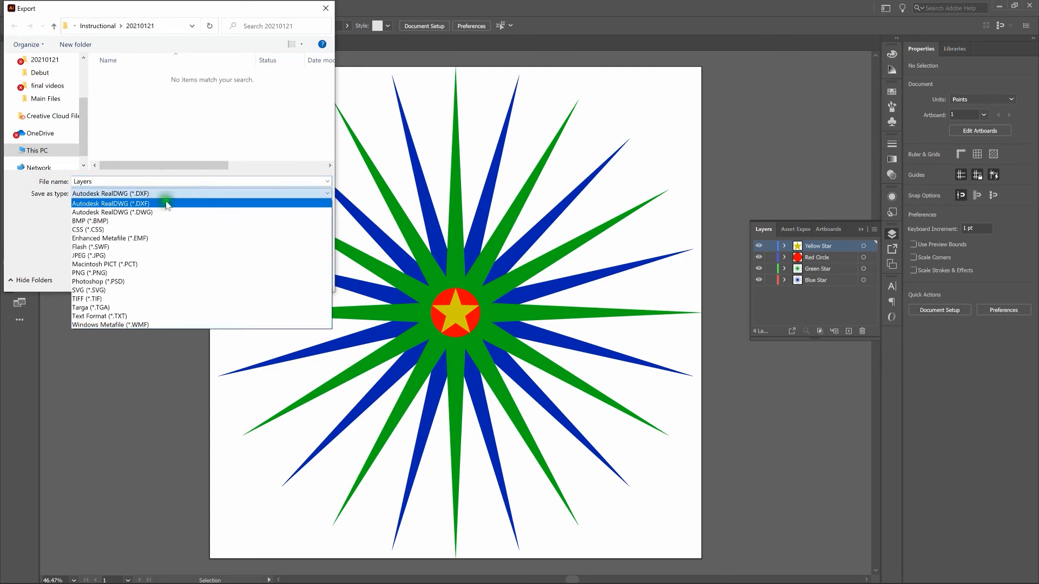
left_click(142, 280)
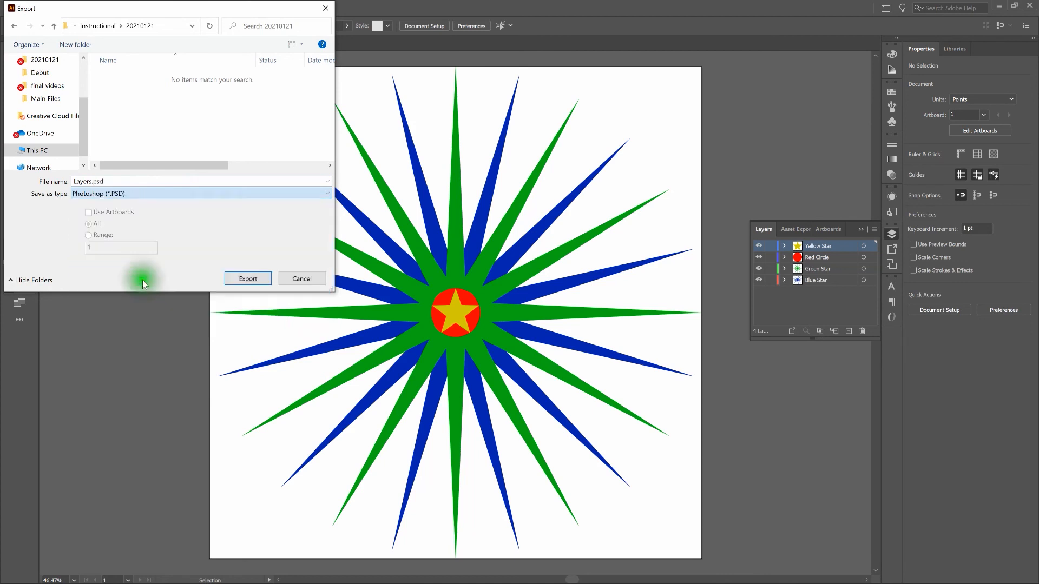
left_click(248, 278)
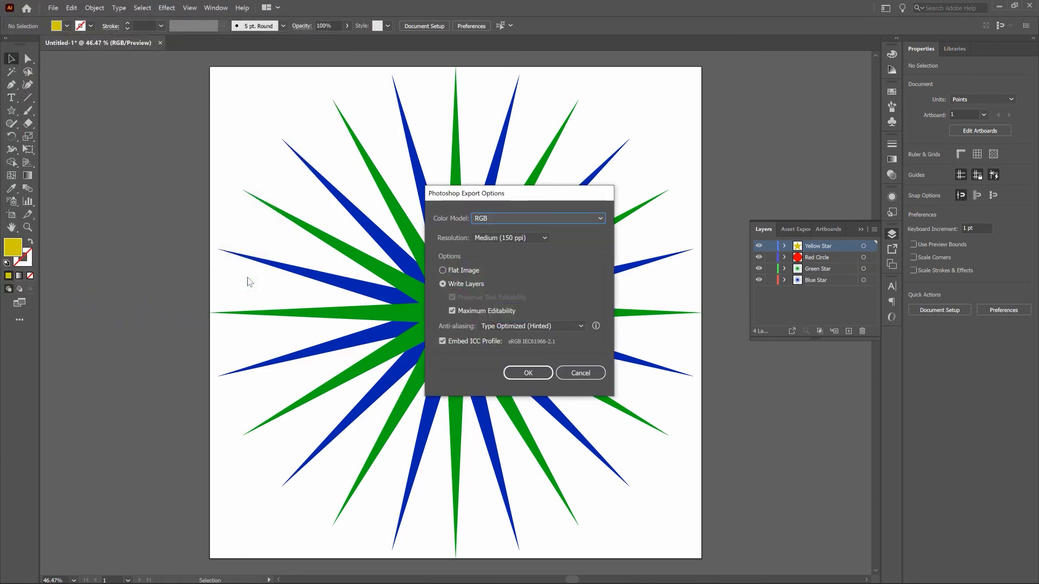
Keep the RGB color model, set the export resolution to Screen (72 ppi), and write the layered Photoshop file
left_click(517, 217)
left_click(524, 218)
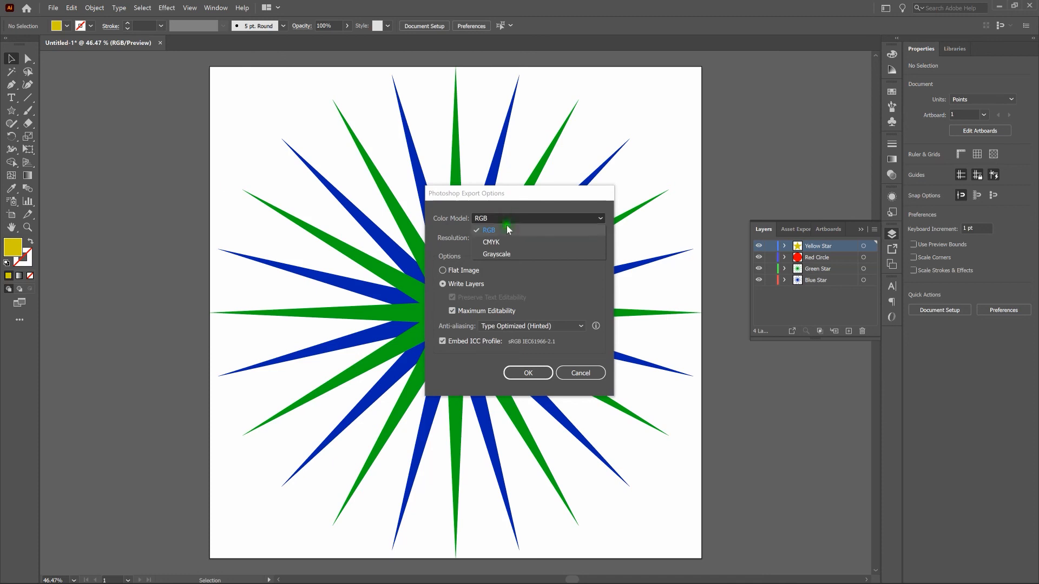
left_click(541, 235)
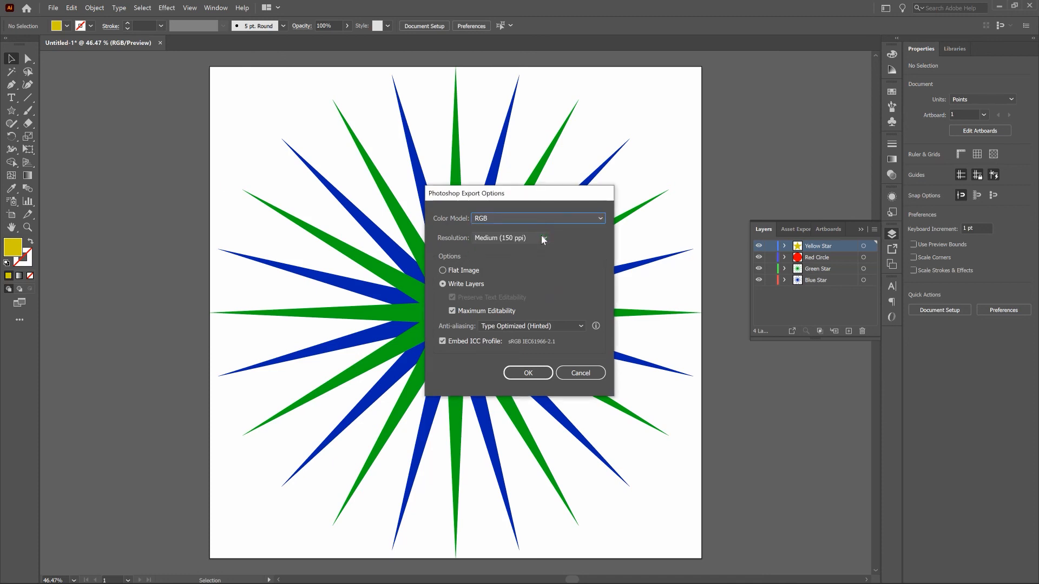
left_click(543, 238)
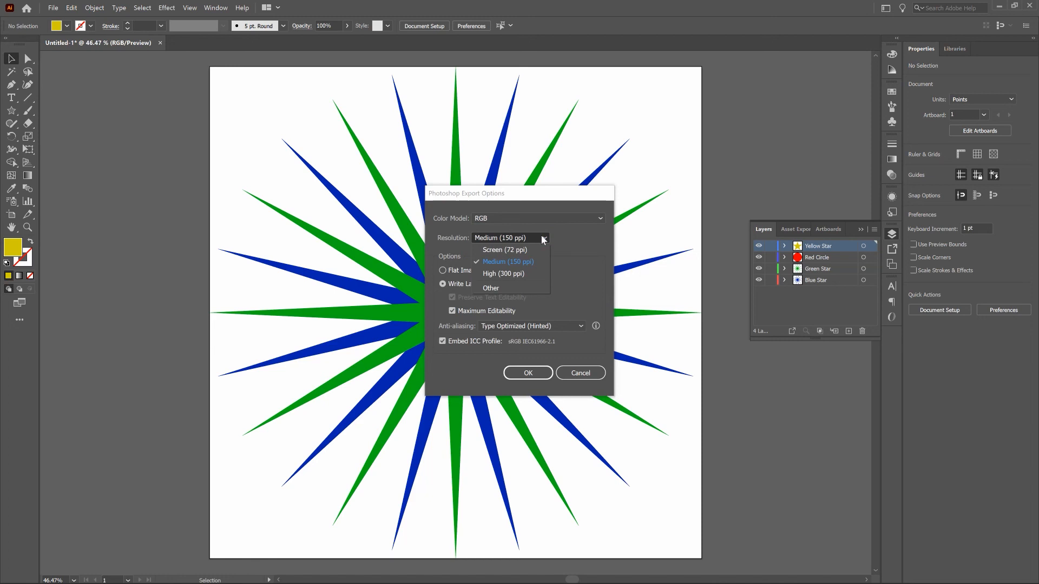
left_click(536, 244)
left_click(539, 272)
left_click(528, 284)
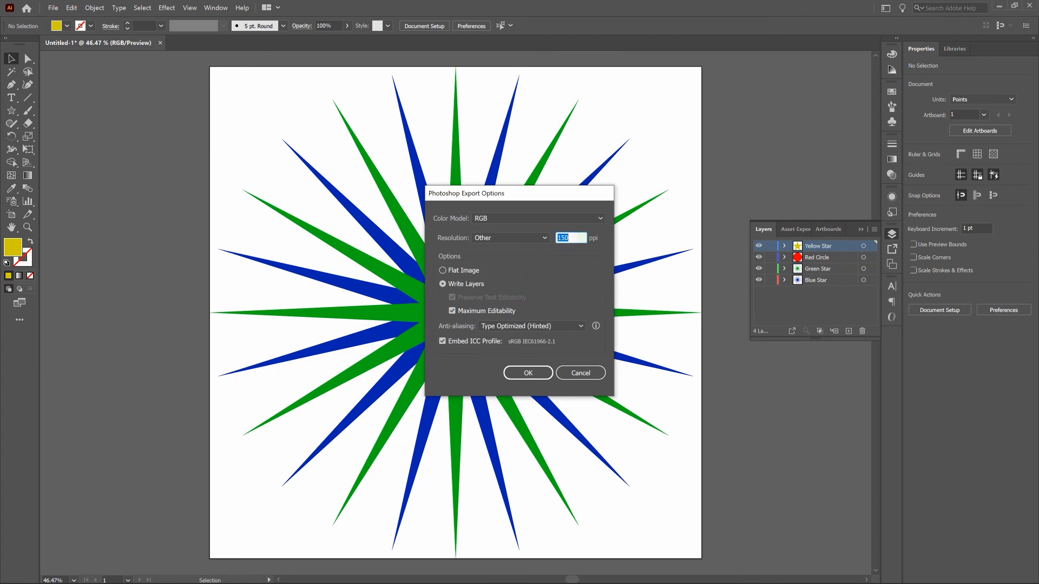
left_click(544, 237)
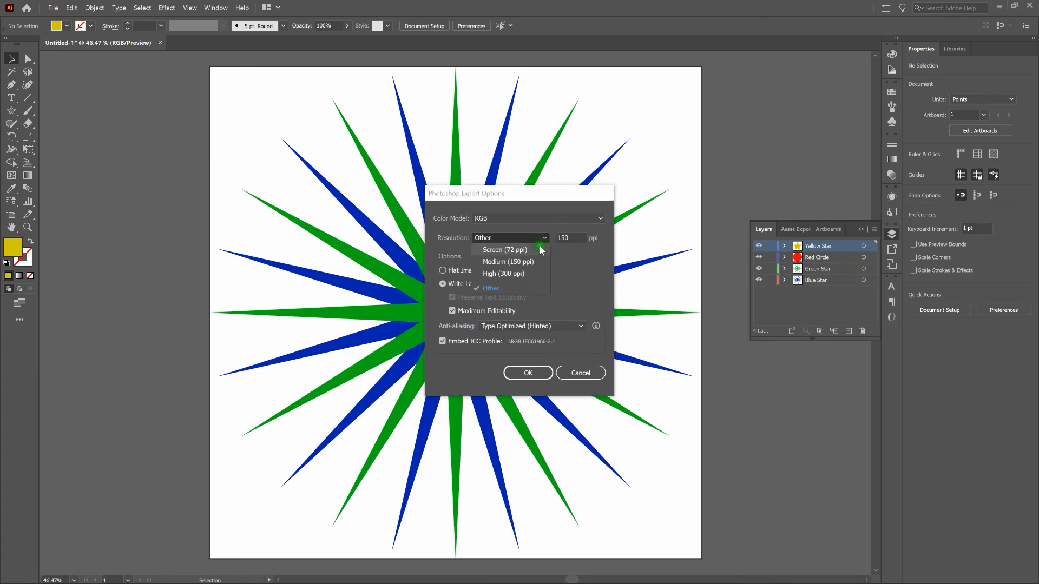
left_click(539, 249)
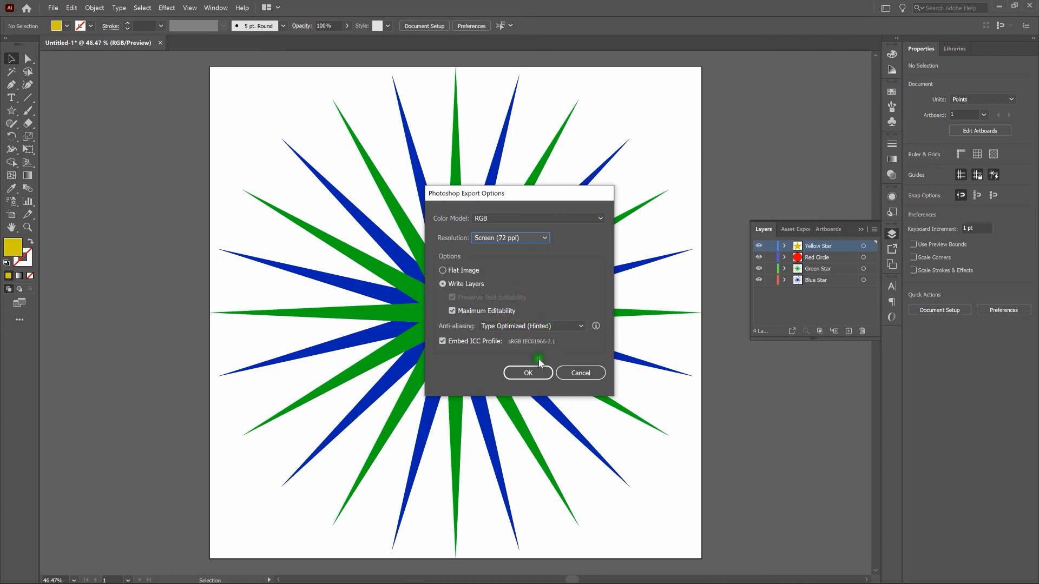
left_click(532, 372)
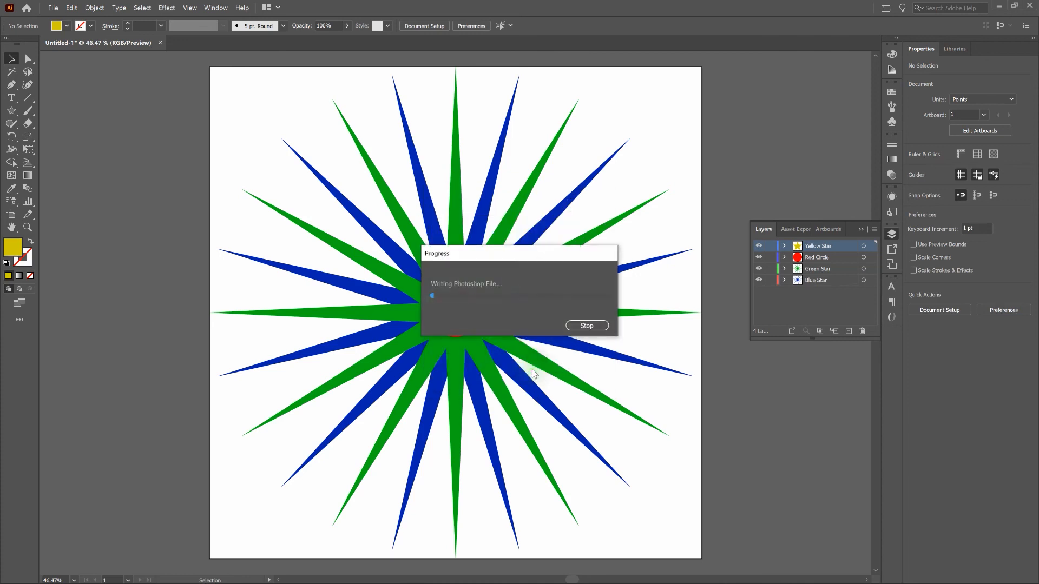